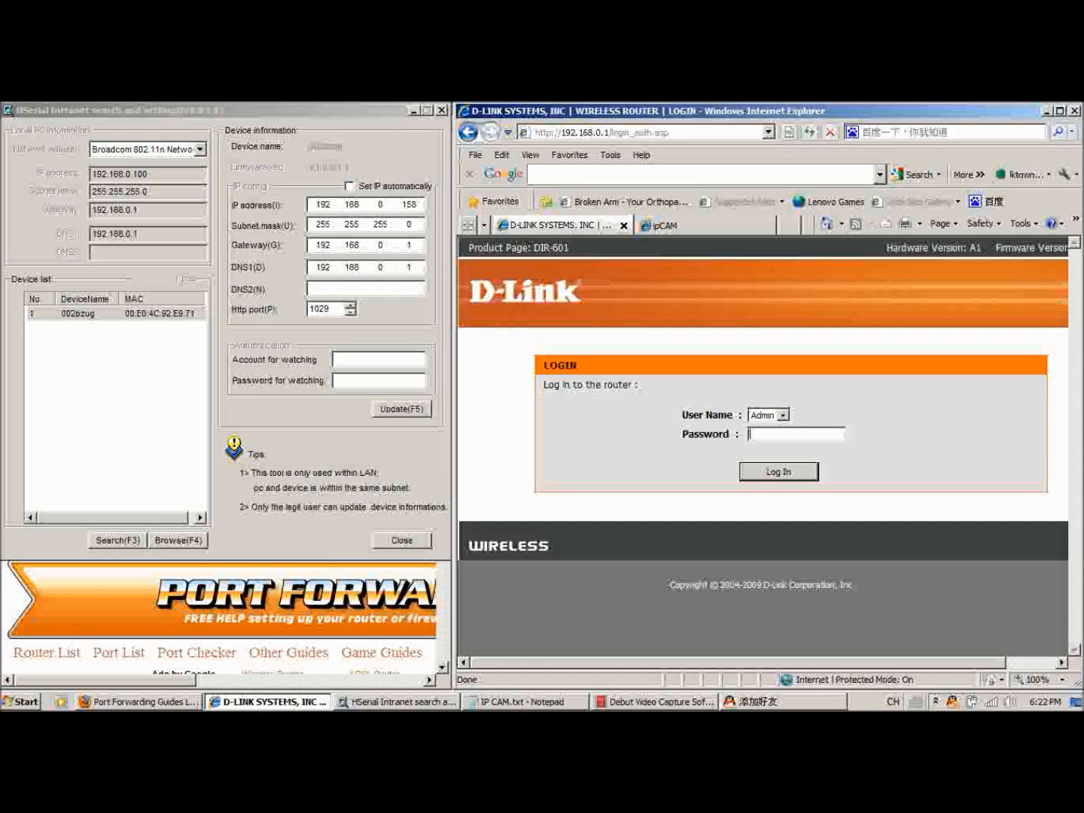
# Open a Command Prompt window and run ipconfig to list the computer's network configuration.
pyautogui.click(26, 704)
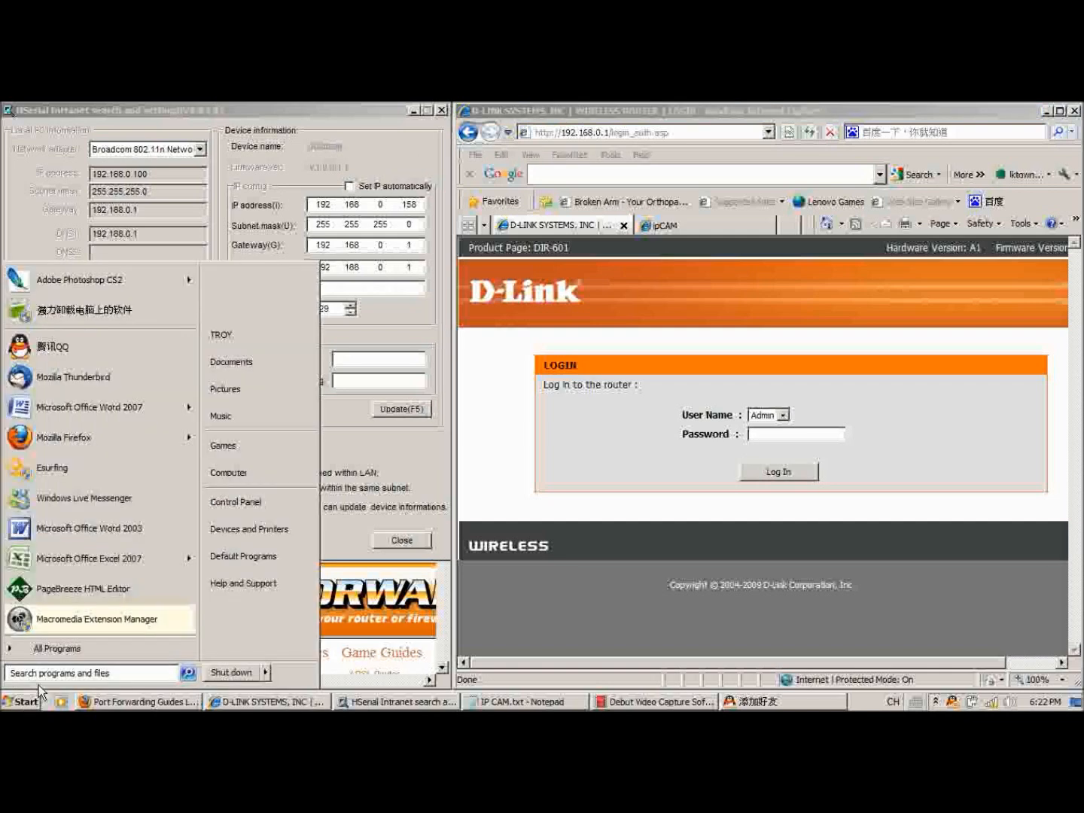
pyautogui.write('command')
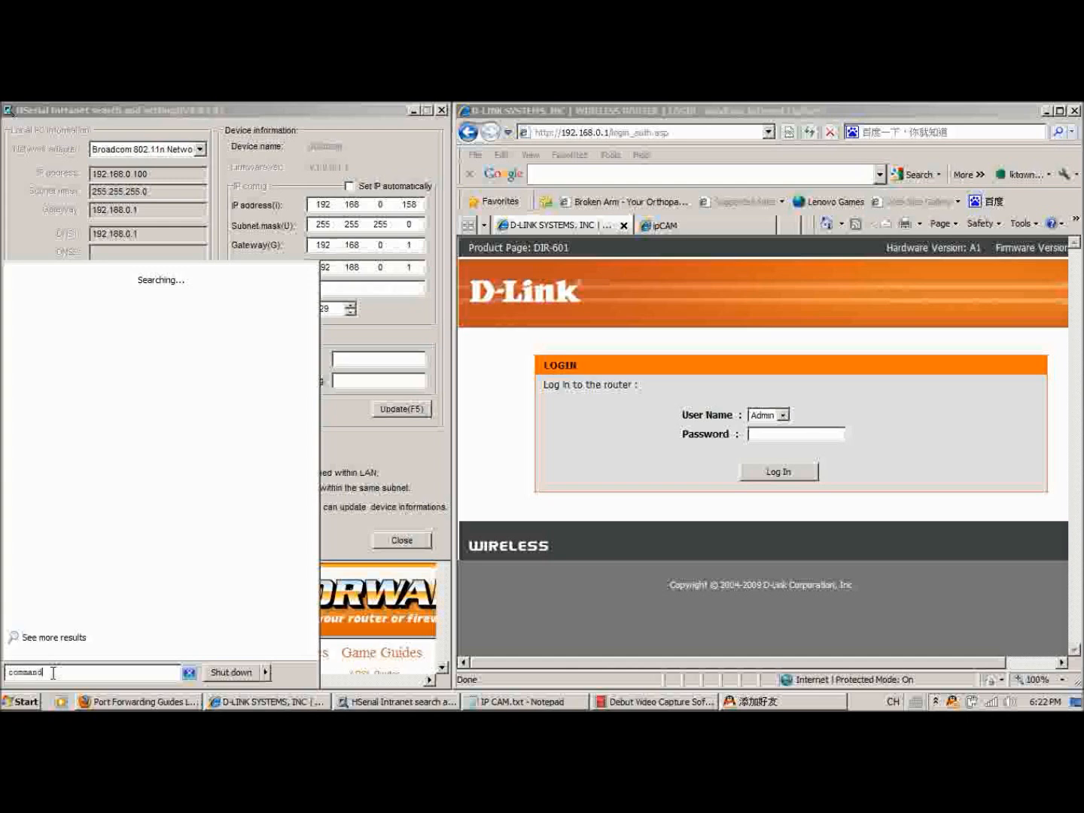
pyautogui.press('Return')
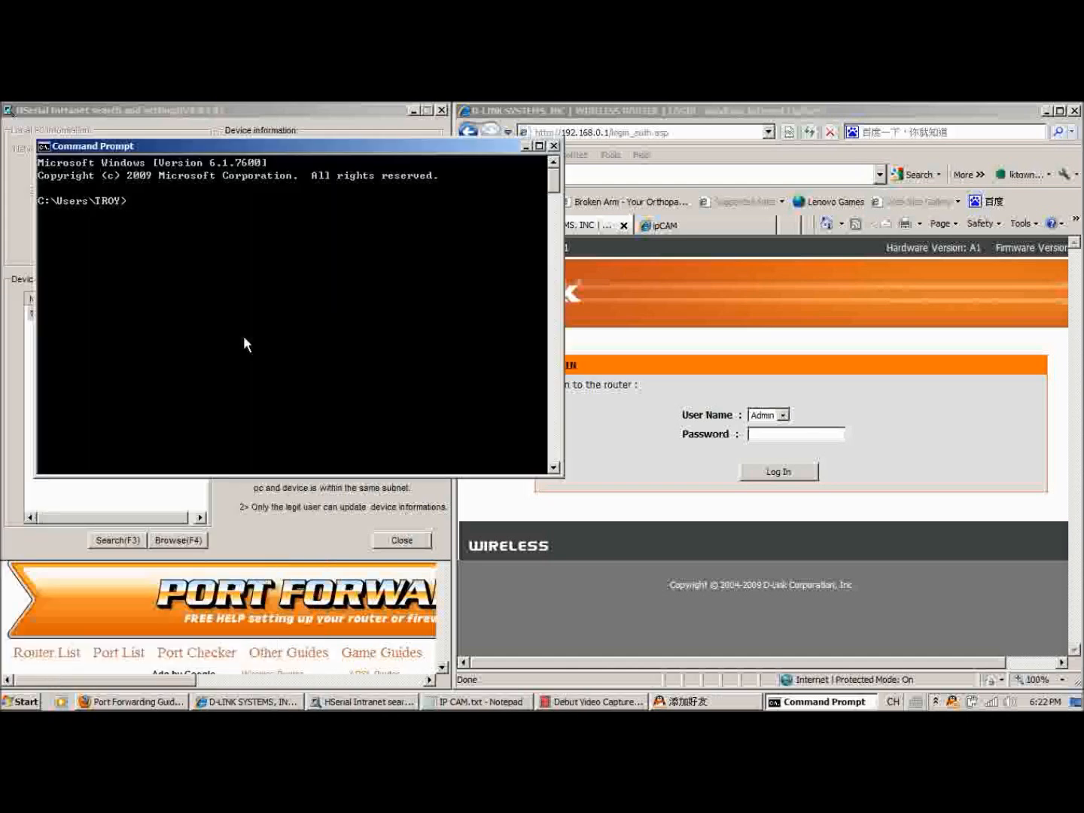
pyautogui.write('ipconfig')
pyautogui.press('Return')
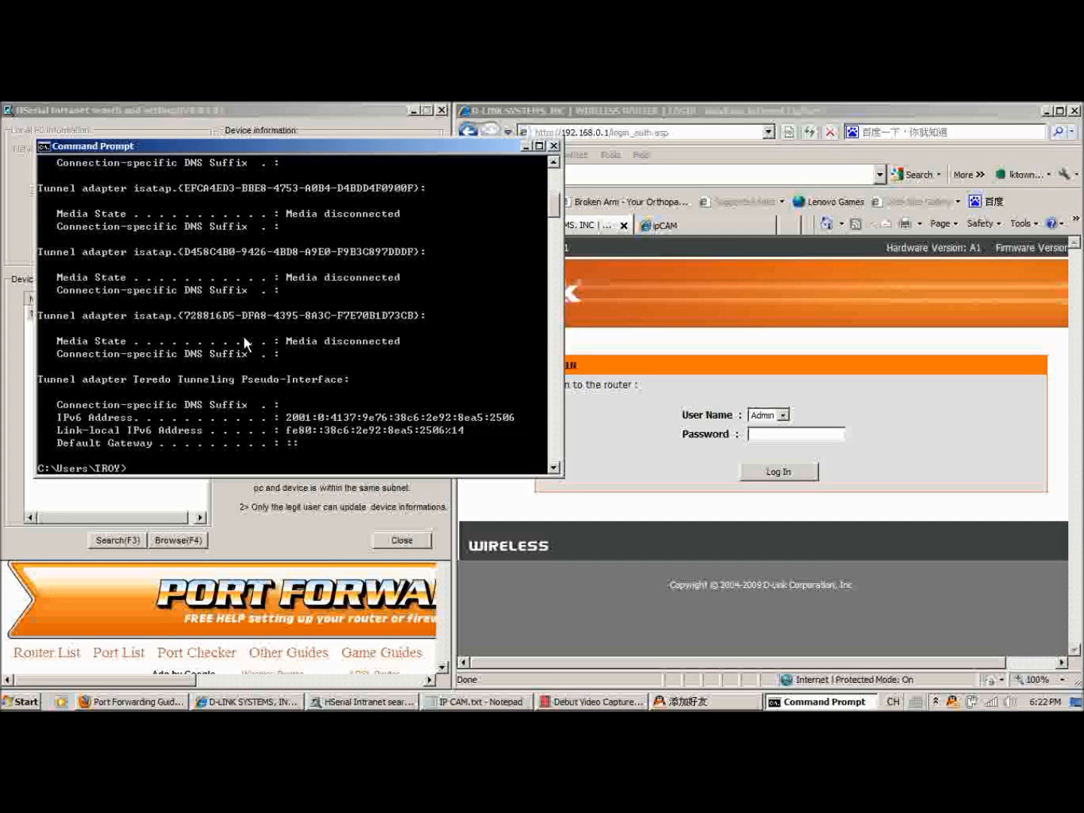
# Examine the wireless adapter's IPv4 address and default gateway in the ipconfig output, and close the Command Prompt window.
pyautogui.press('super+Left')
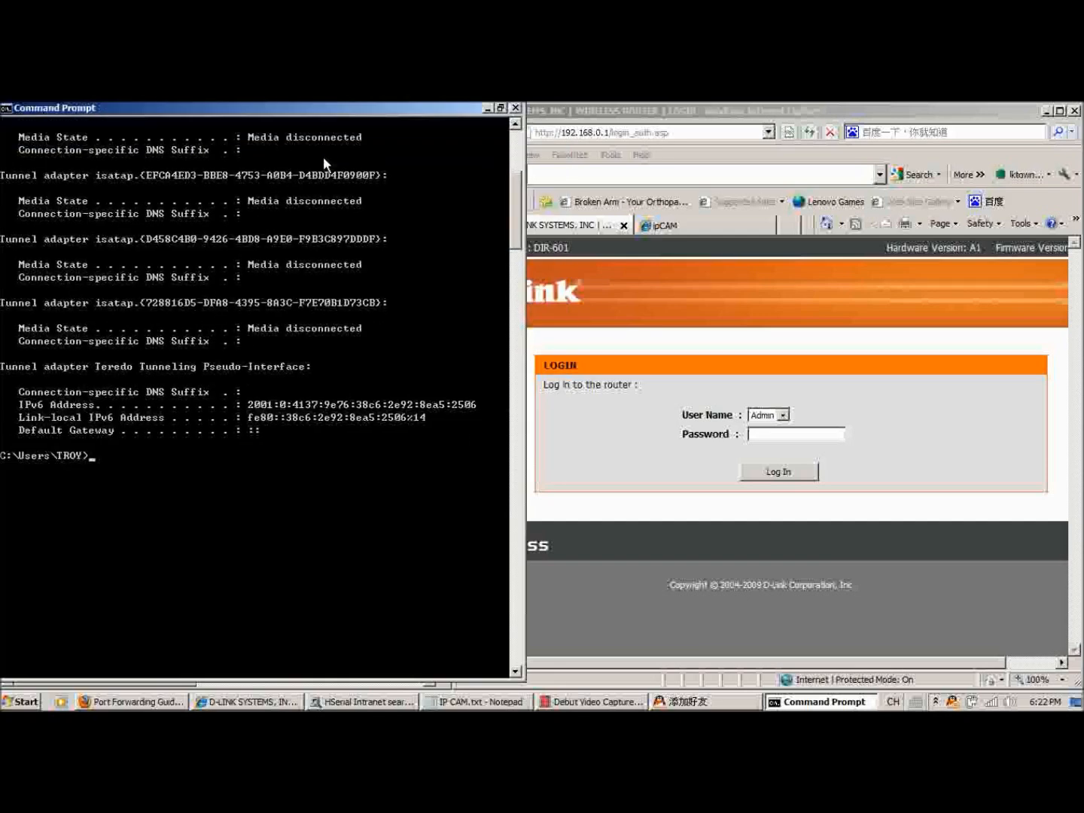
pyautogui.scroll(6, 294, 354)
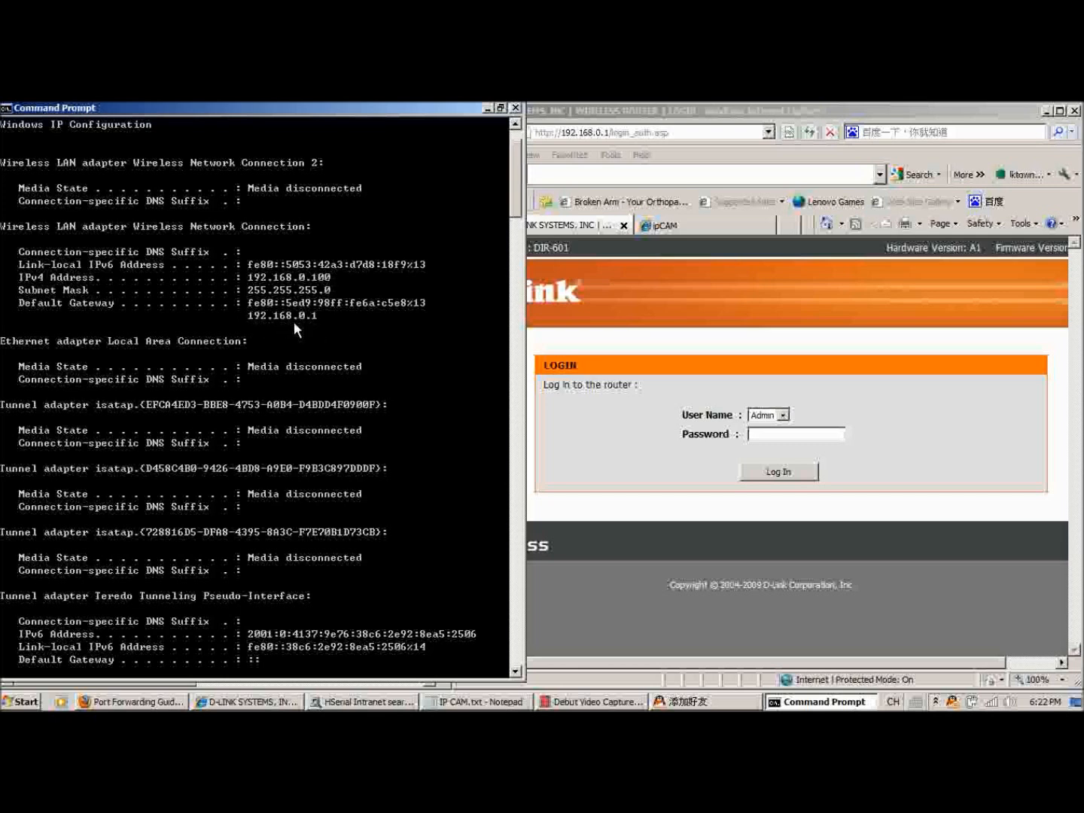
pyautogui.click(515, 110)
# Log in to the D-Link router page at 192.168.0.1 as Admin by entering the account password.
pyautogui.click(552, 109)
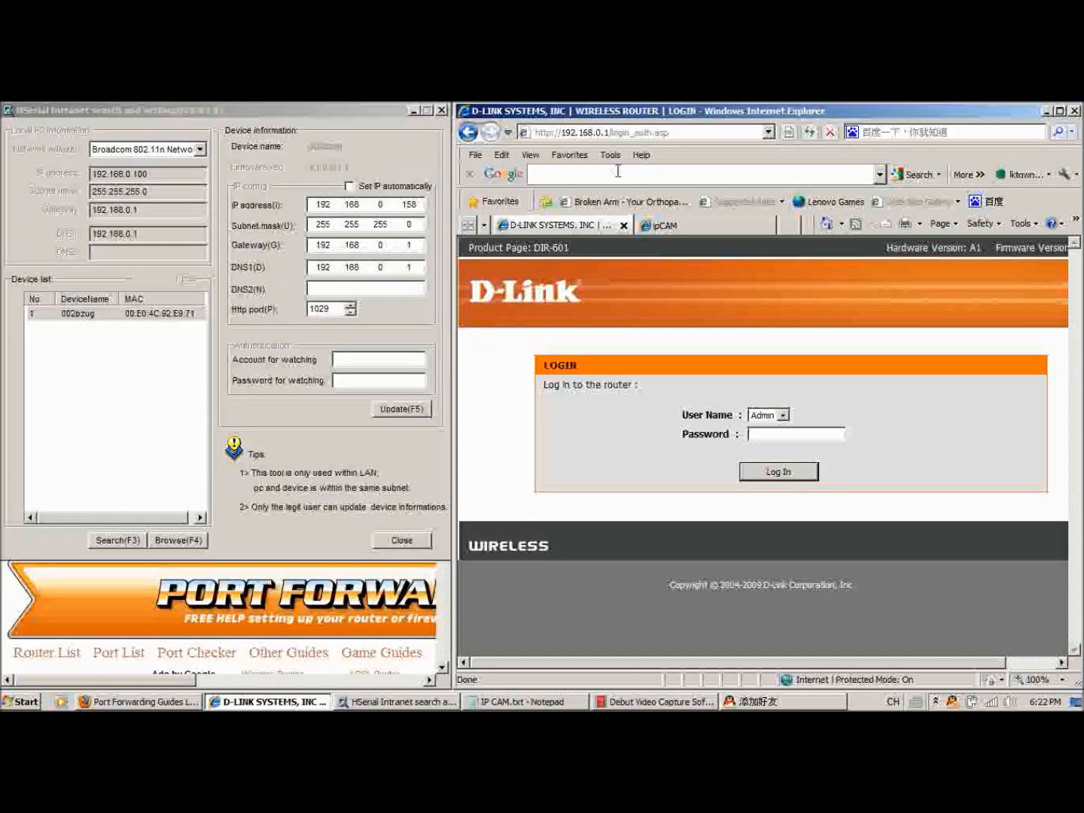
pyautogui.click(587, 131)
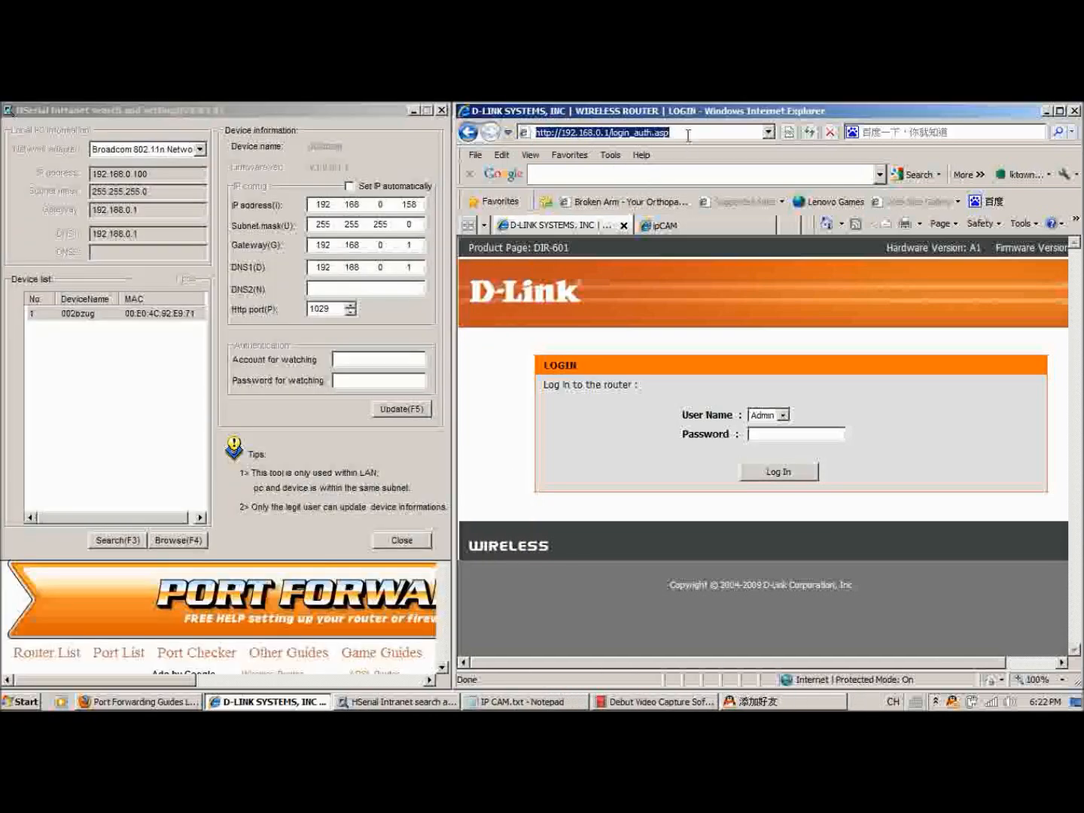
pyautogui.click(787, 432)
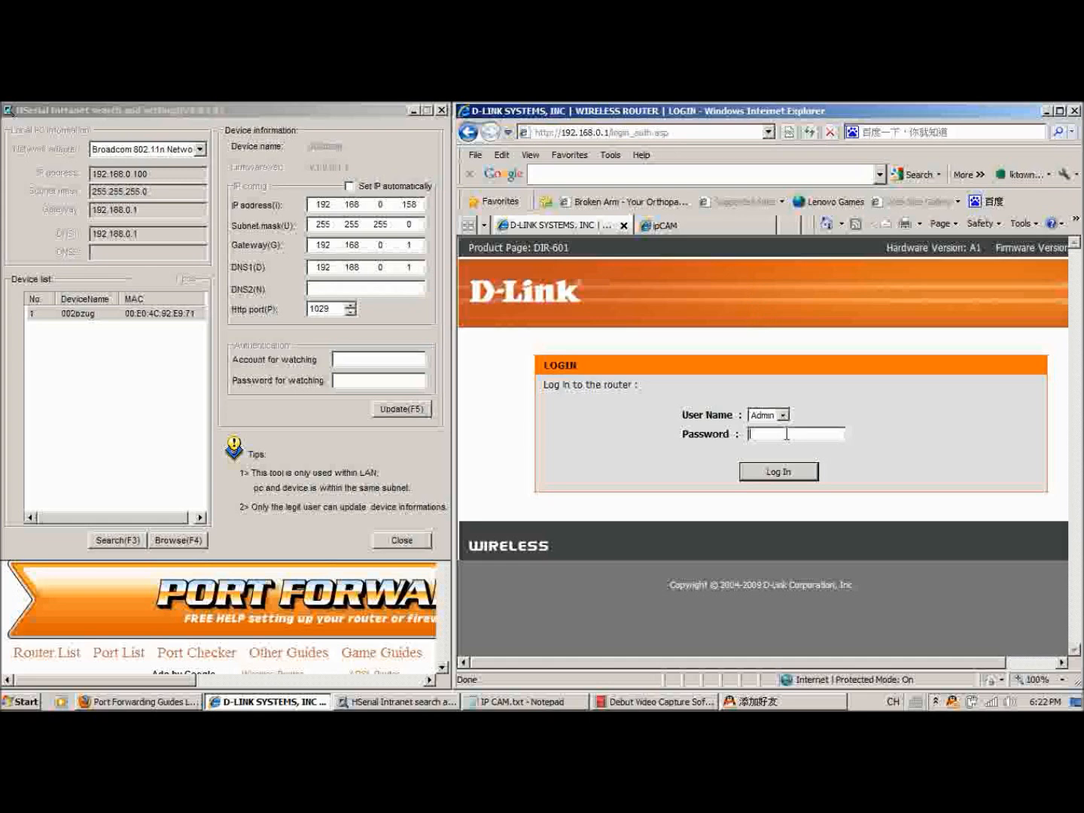
pyautogui.write('************')
pyautogui.press('Return')
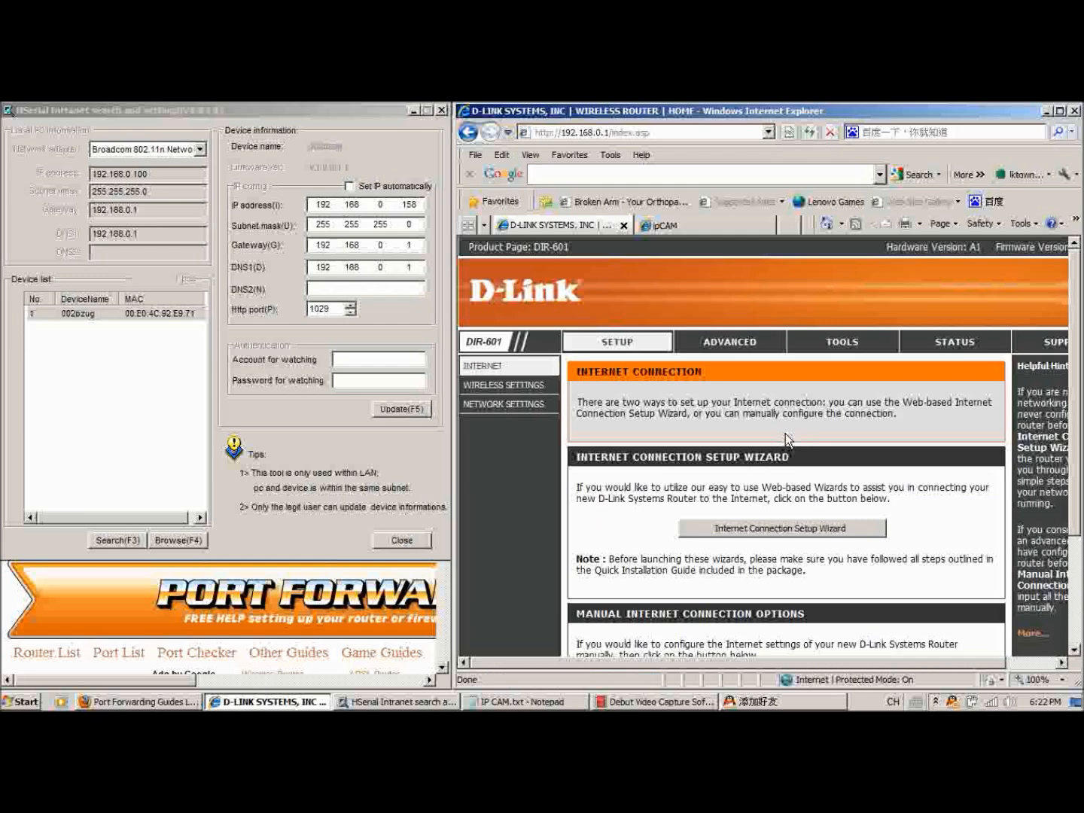
# Maximize the router page window and open the Virtual Server list in the Advanced settings.
pyautogui.doubleClick(826, 120)
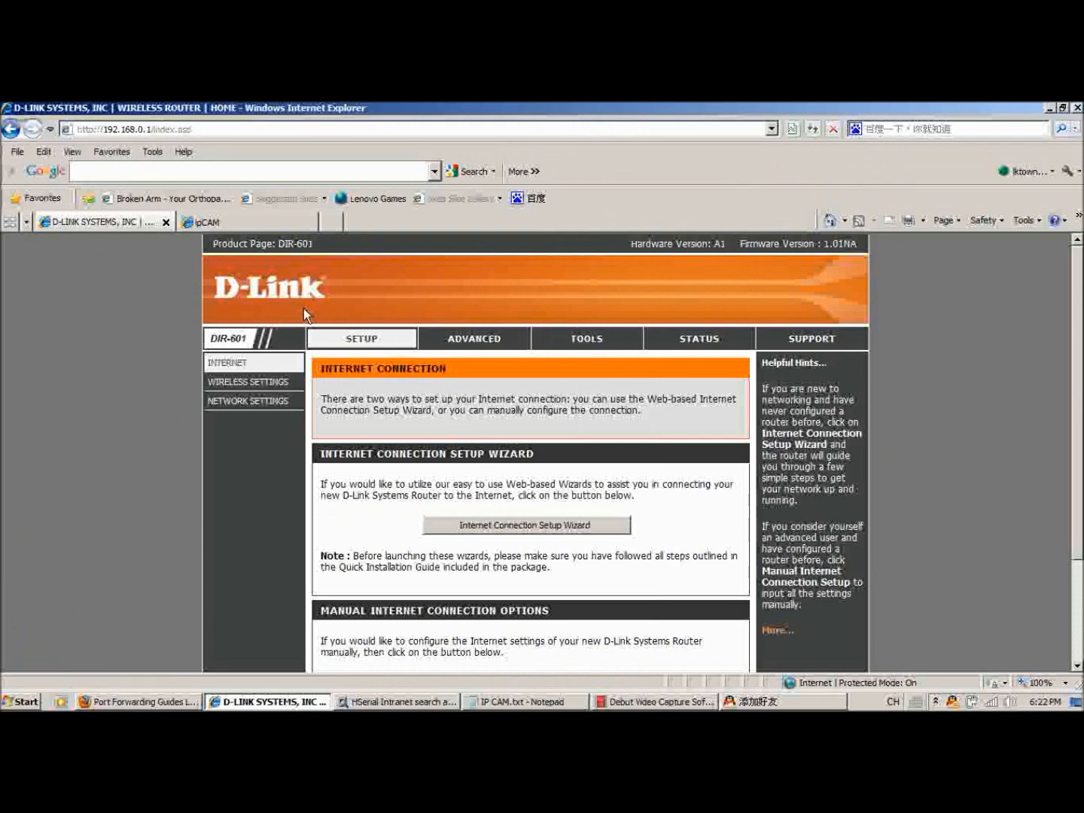
pyautogui.click(472, 340)
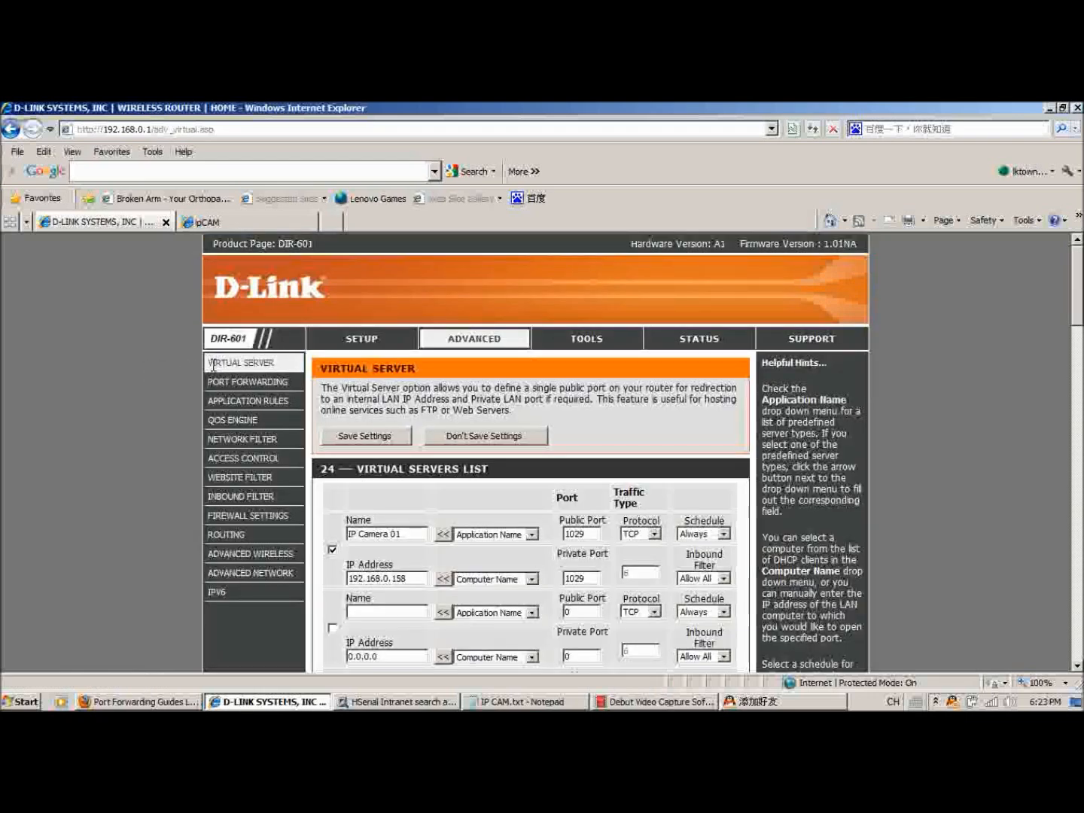
pyautogui.scroll(-2, 216, 362)
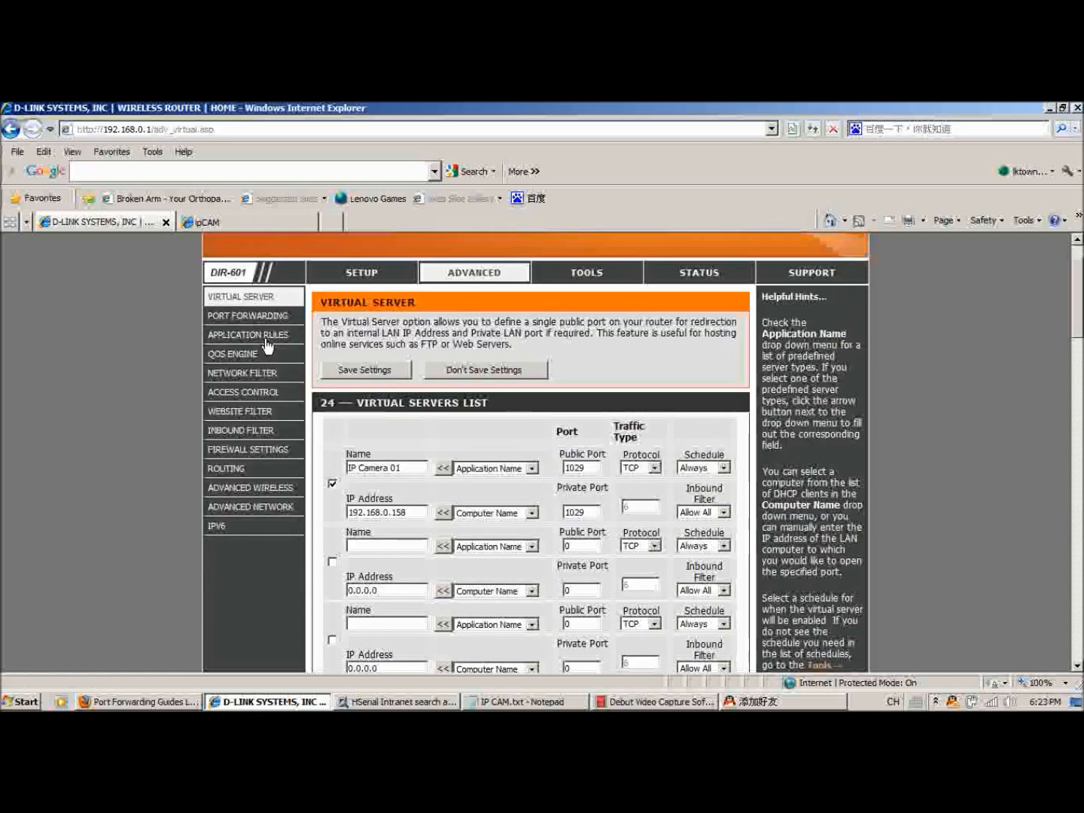
pyautogui.scroll(2, 460, 495)
pyautogui.scroll(-6, 460, 495)
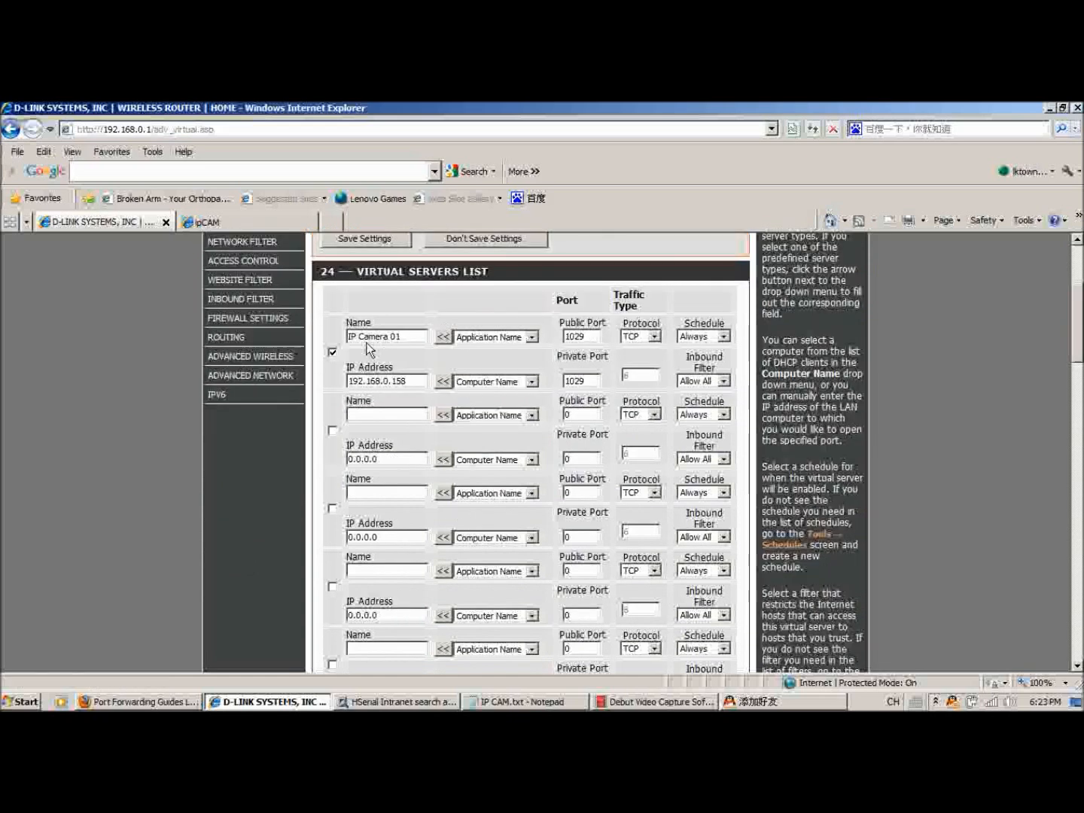
# Enable the first virtual server entry and enter IP Camera 01 as its name.
pyautogui.click(332, 352)
pyautogui.click(331, 354)
pyautogui.moveTo(406, 337); pyautogui.dragTo(339, 342)
pyautogui.write('IP ')
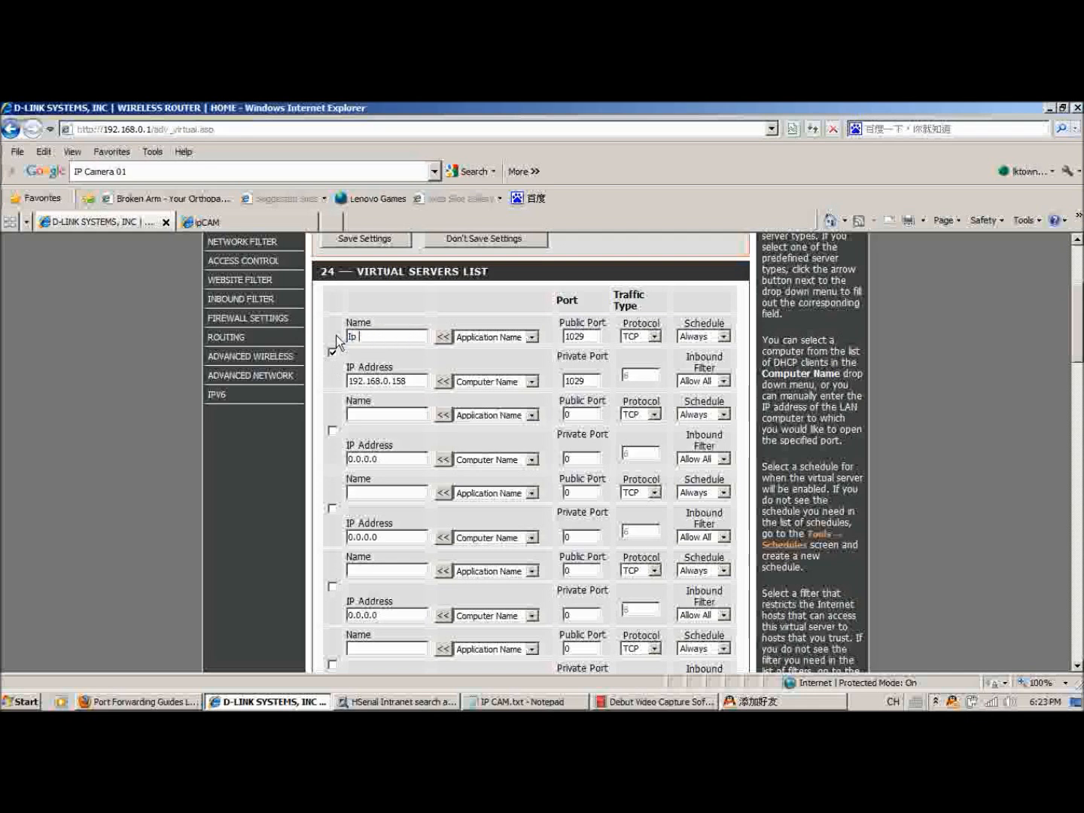
pyautogui.write('Camera 01')
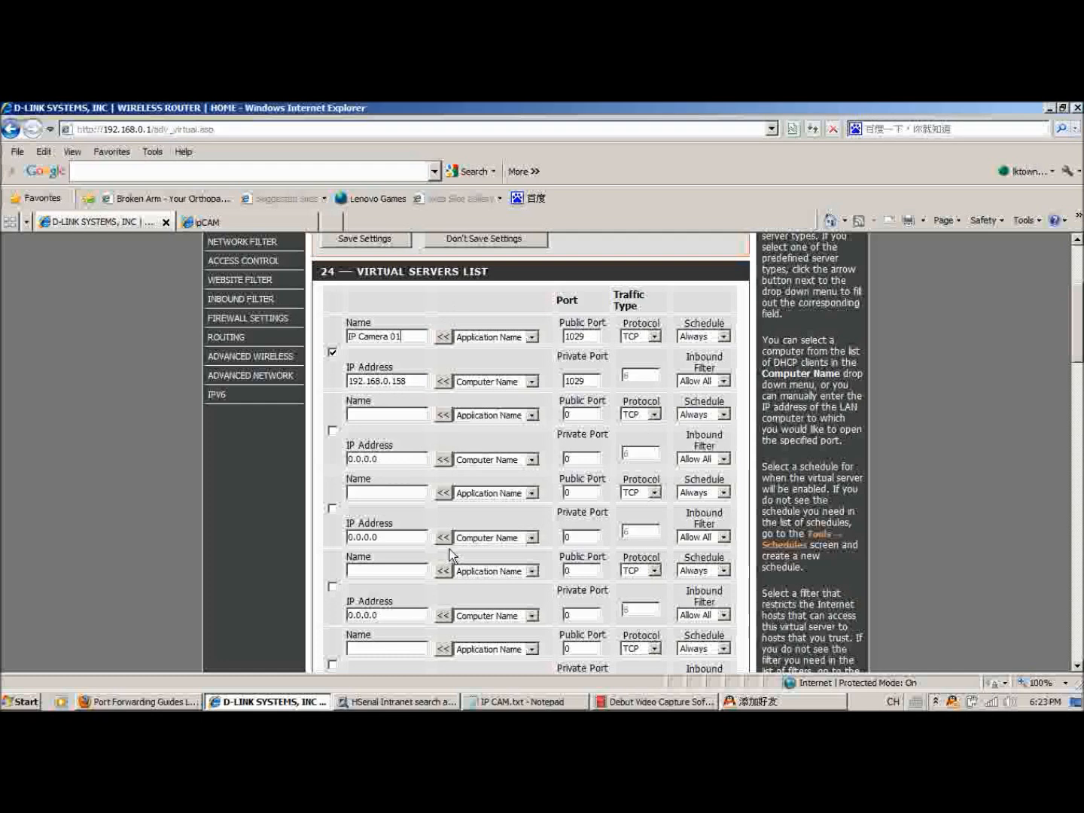
# Compare the camera's IP address in the HSerial Intranet tool with the address in the router's first virtual server entry.
pyautogui.click(403, 702)
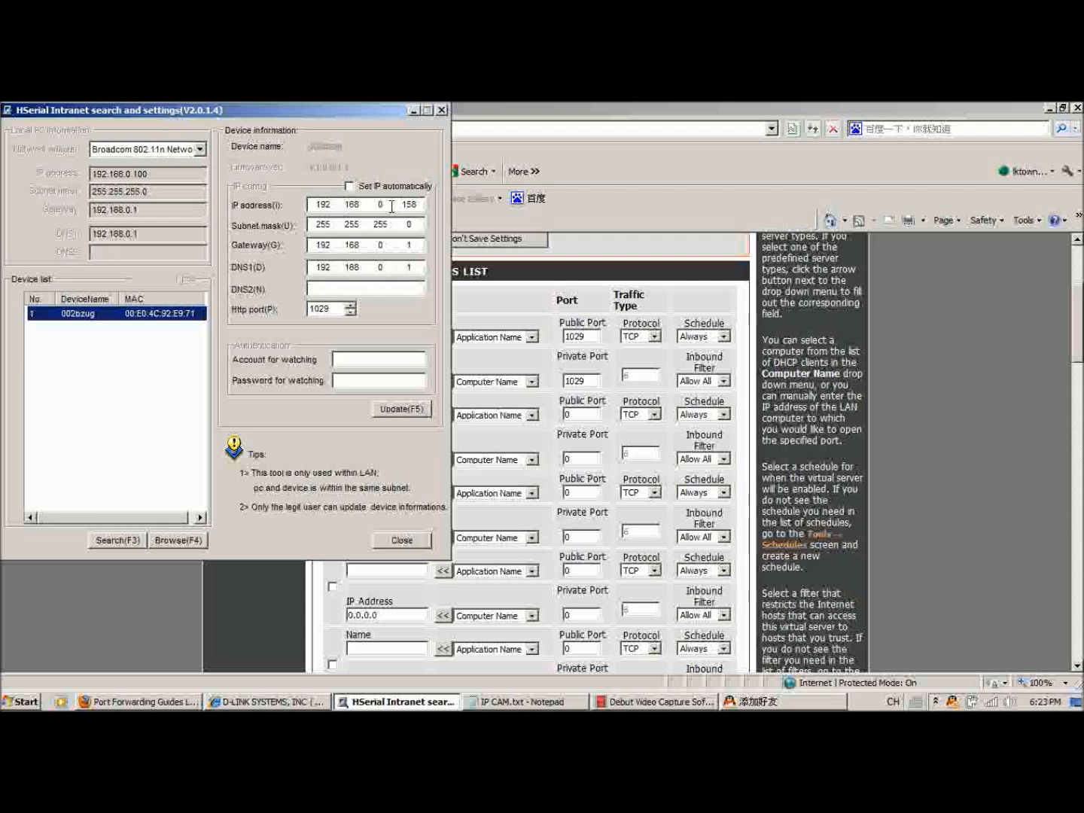
pyautogui.click(327, 205)
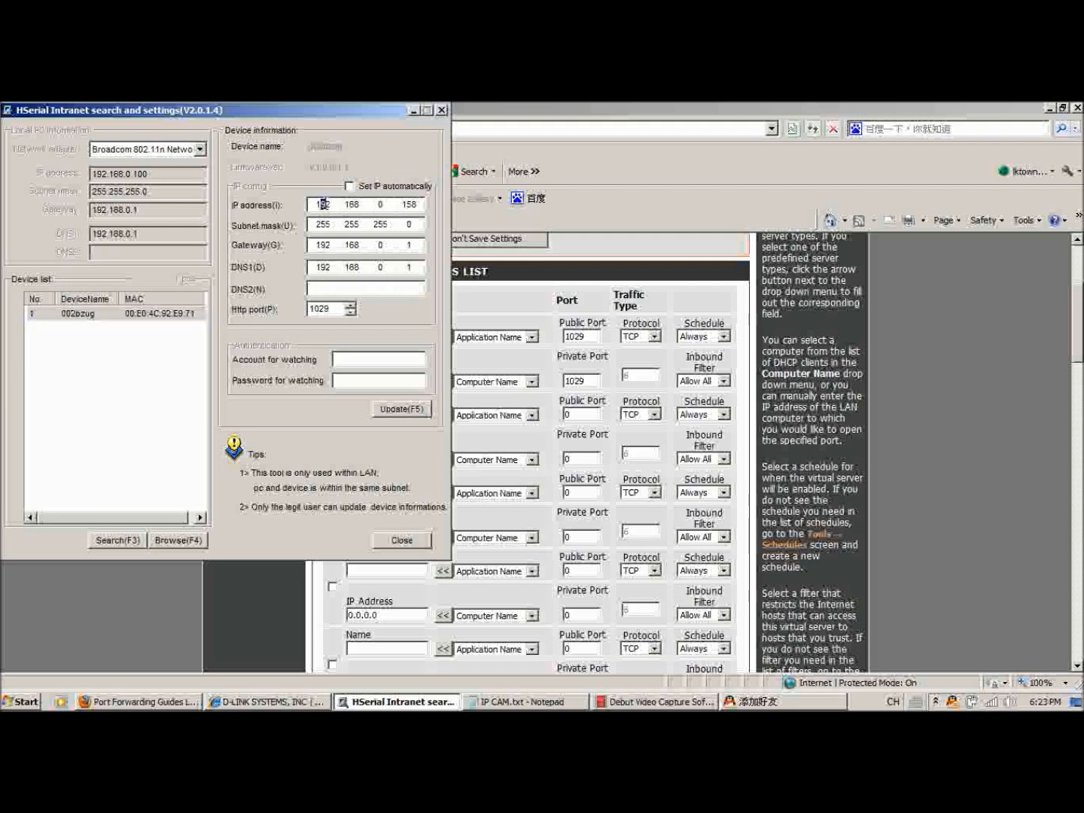
pyautogui.click(512, 103)
pyautogui.moveTo(411, 381); pyautogui.dragTo(359, 379)
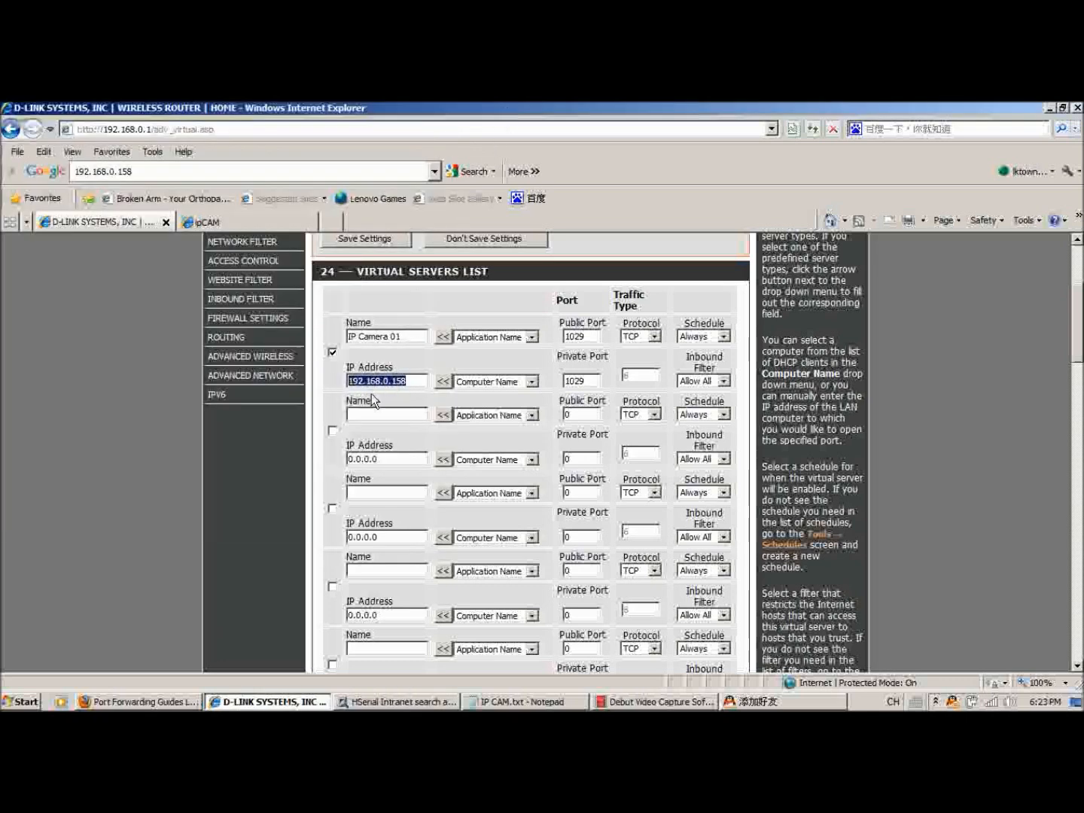
pyautogui.click(412, 379)
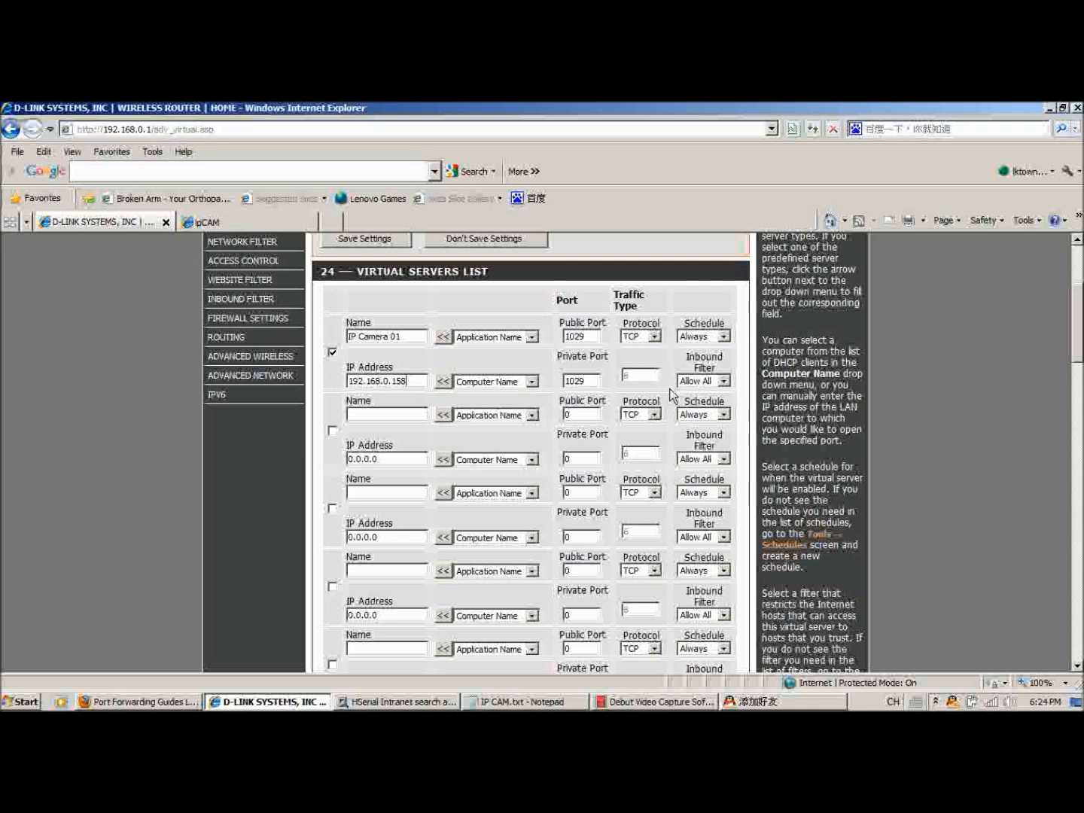
# Save the router's virtual server settings and accept saving anyway.
pyautogui.scroll(3, 701, 418)
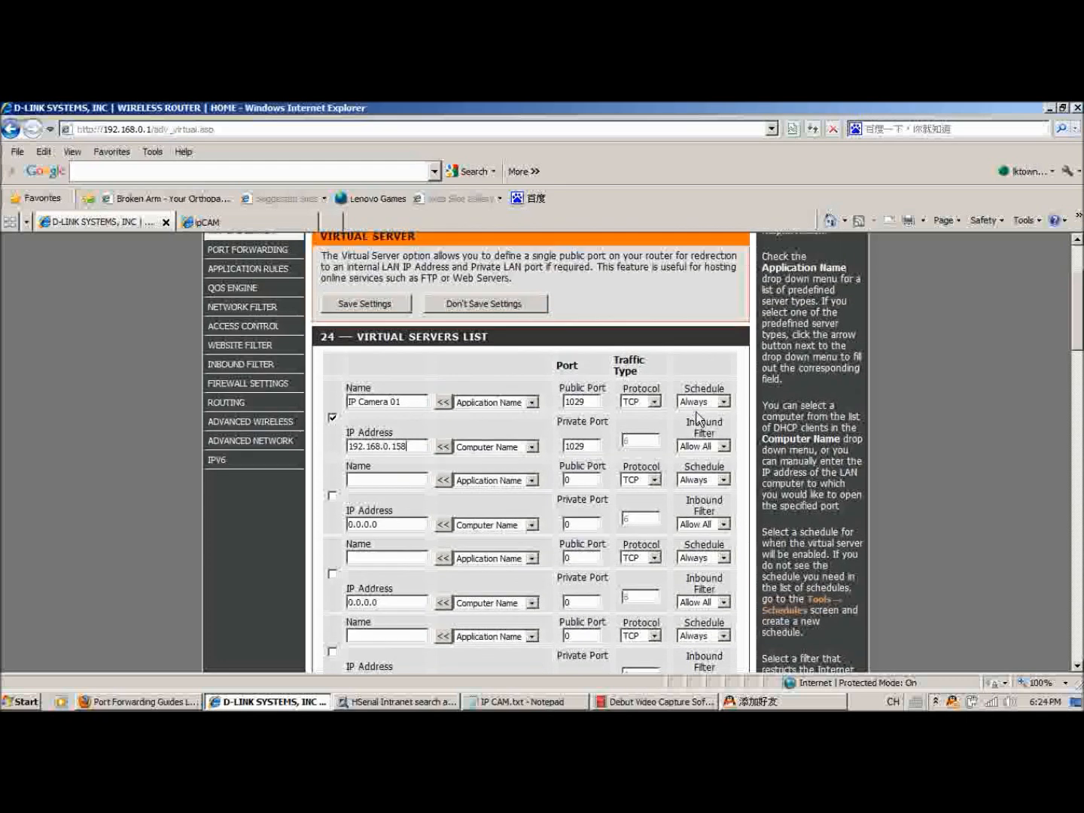
pyautogui.click(399, 368)
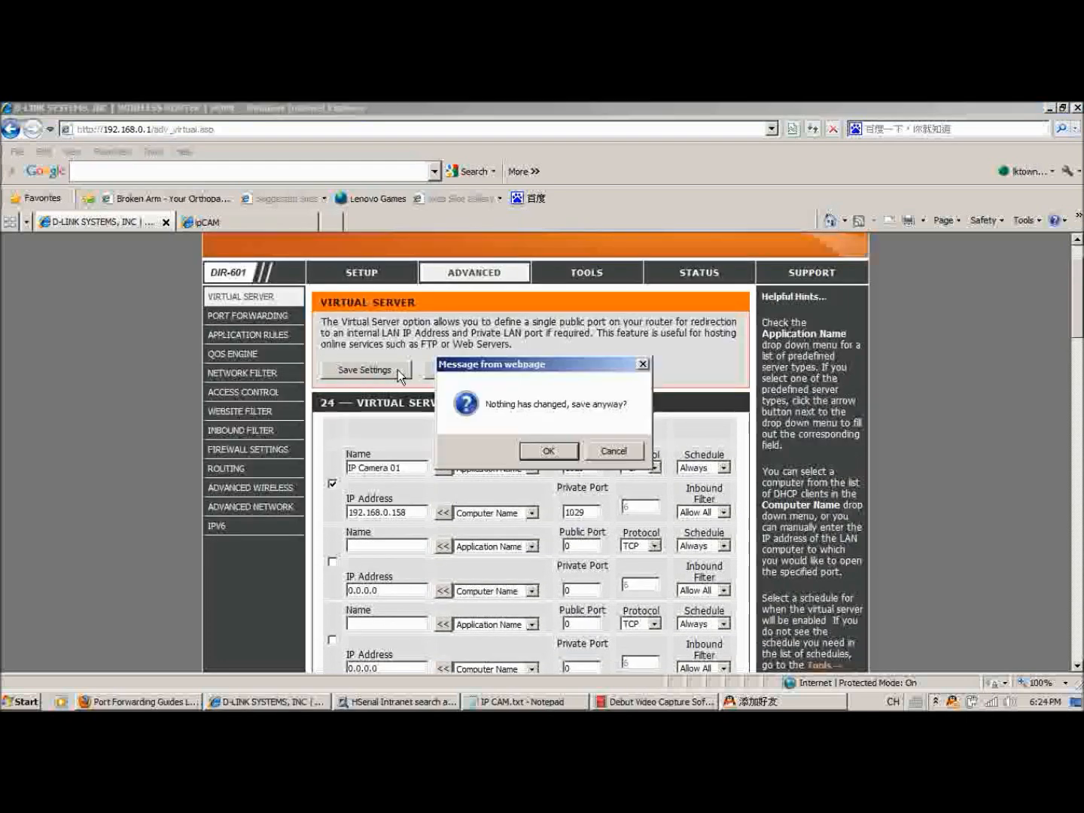
pyautogui.click(548, 451)
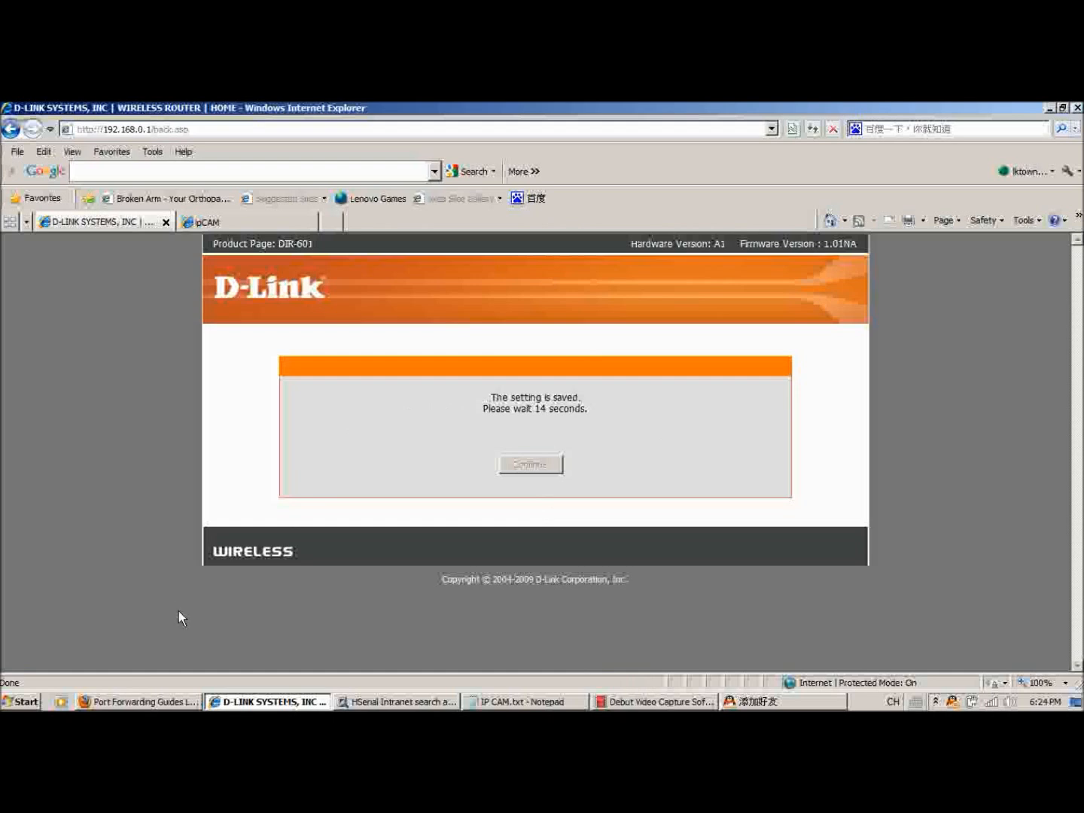
# Switch to the portforward.com page in Firefox, maximize it and browse the list of router port forwarding guides by manufacturer.
pyautogui.click(164, 707)
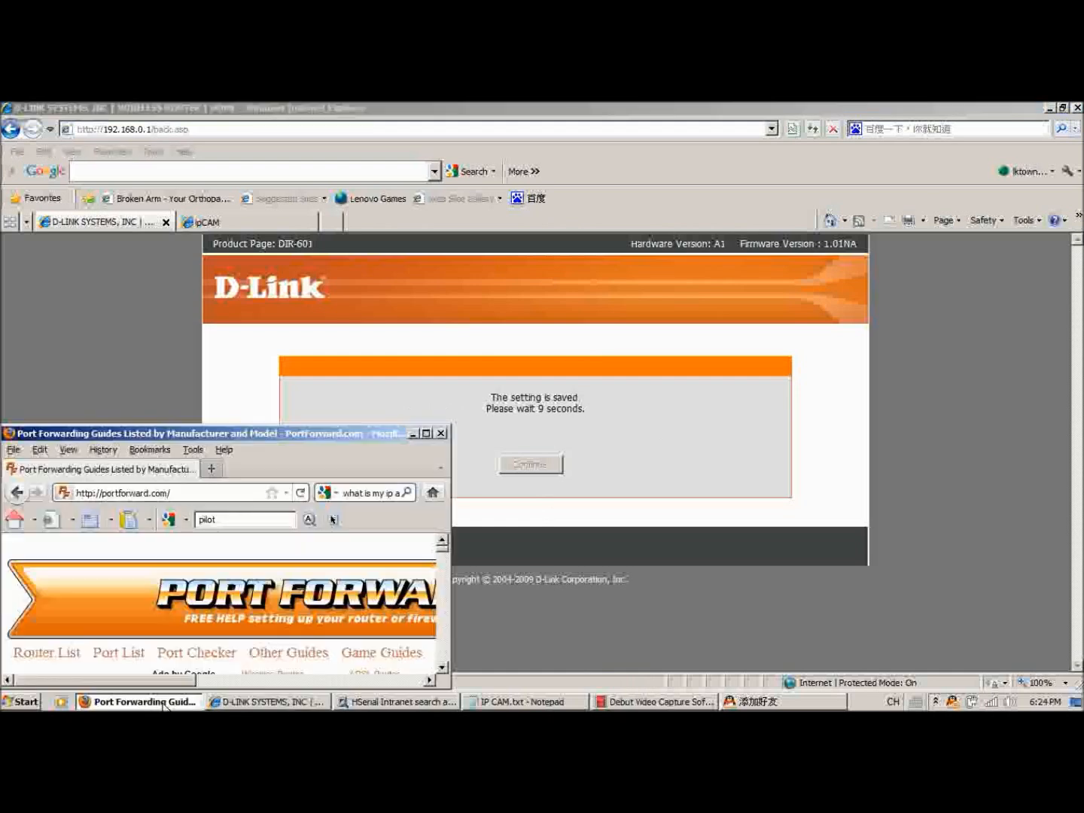
pyautogui.doubleClick(313, 439)
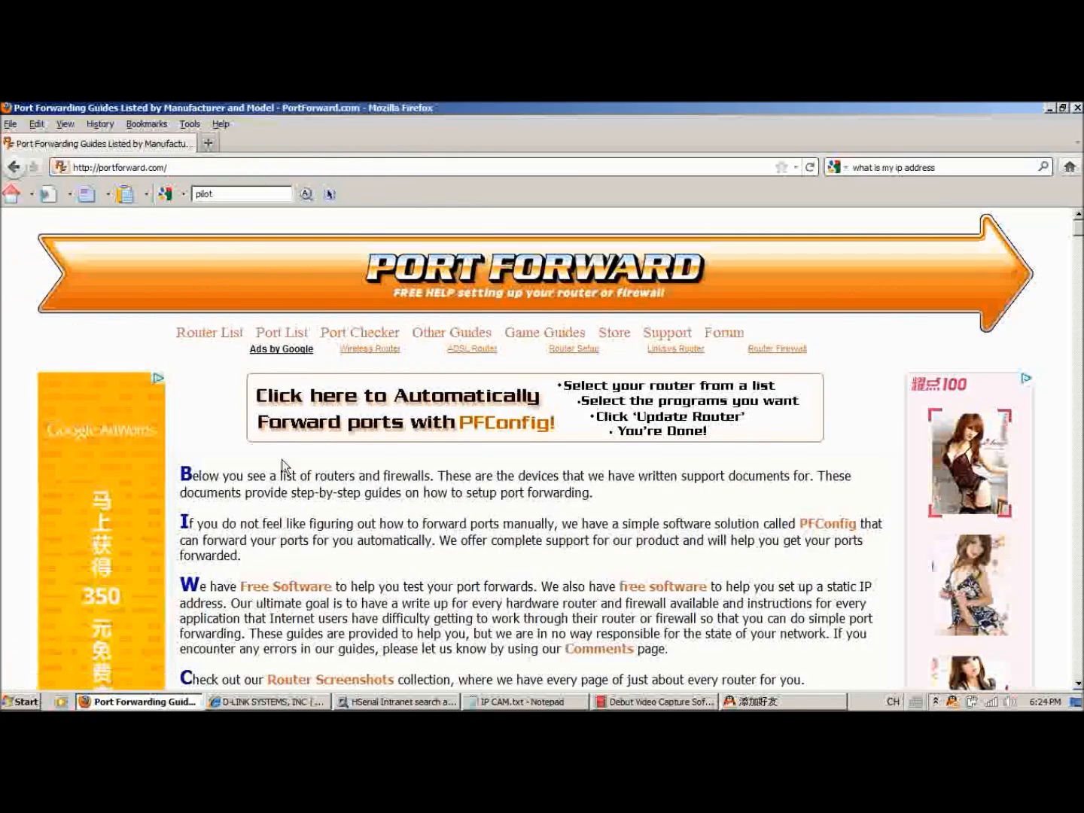
pyautogui.scroll(-15, 456, 455)
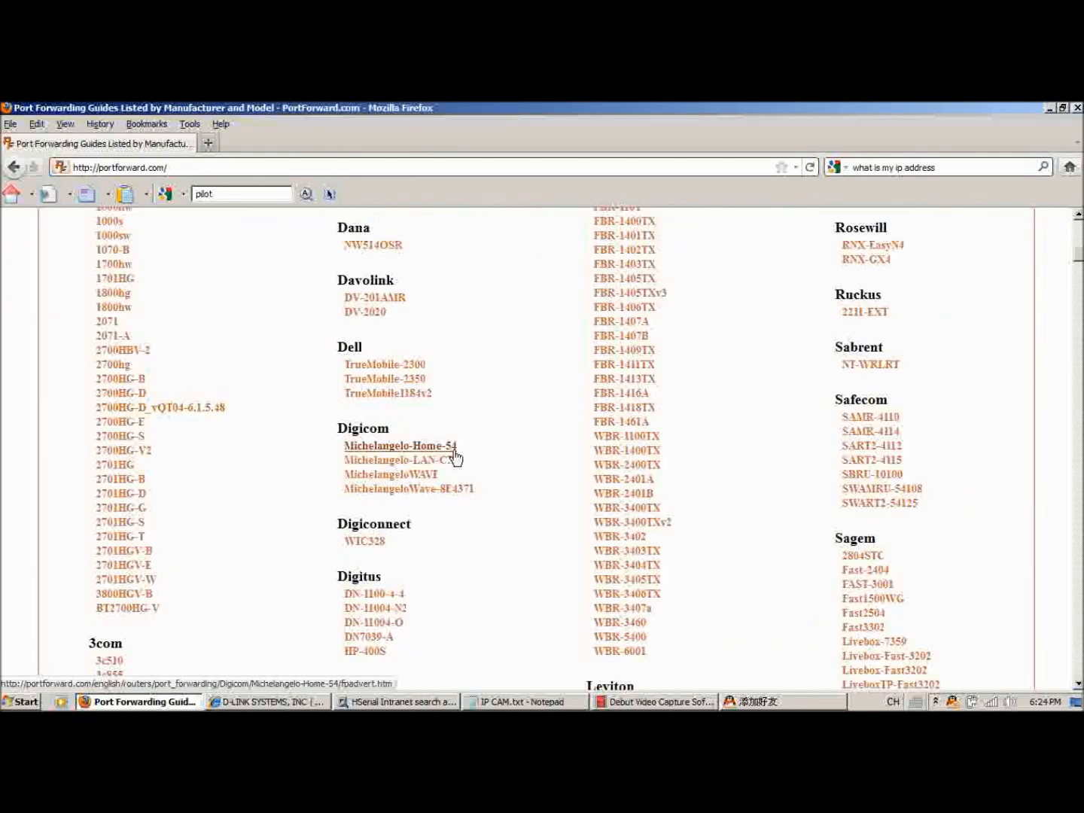
pyautogui.scroll(2, 189, 329)
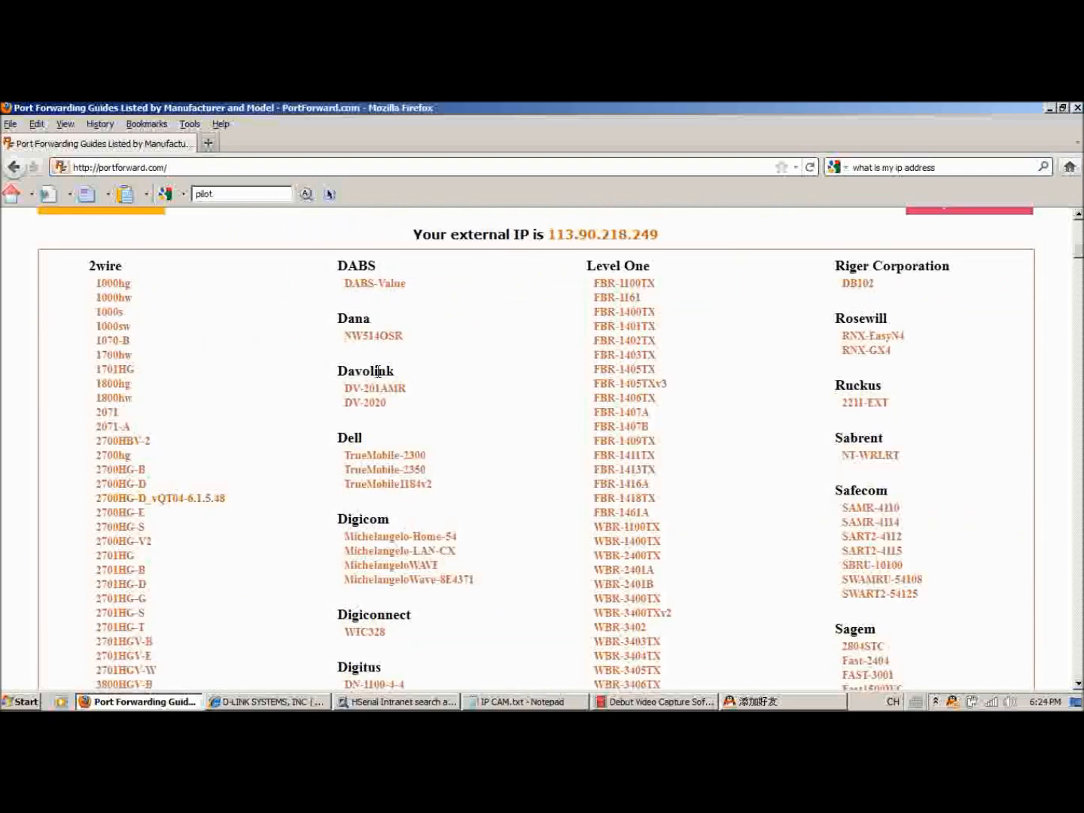
pyautogui.scroll(-10, 452, 362)
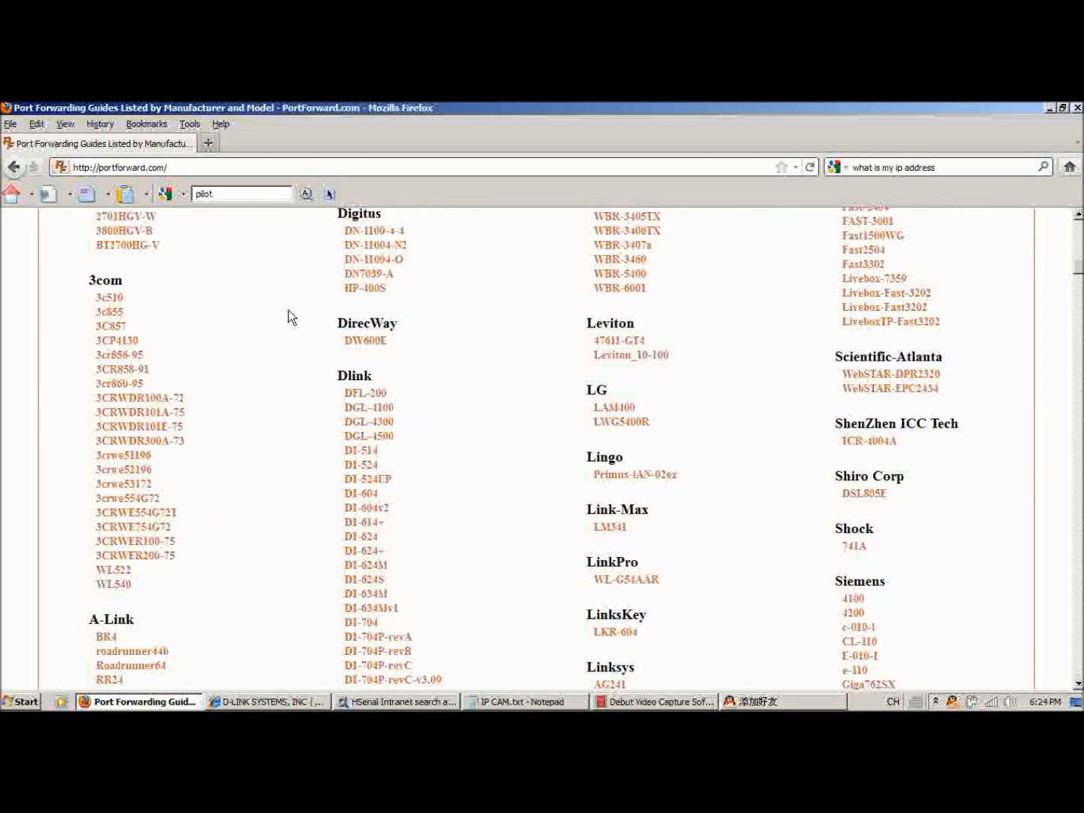
pyautogui.scroll(-10, 154, 395)
pyautogui.scroll(-20, 234, 364)
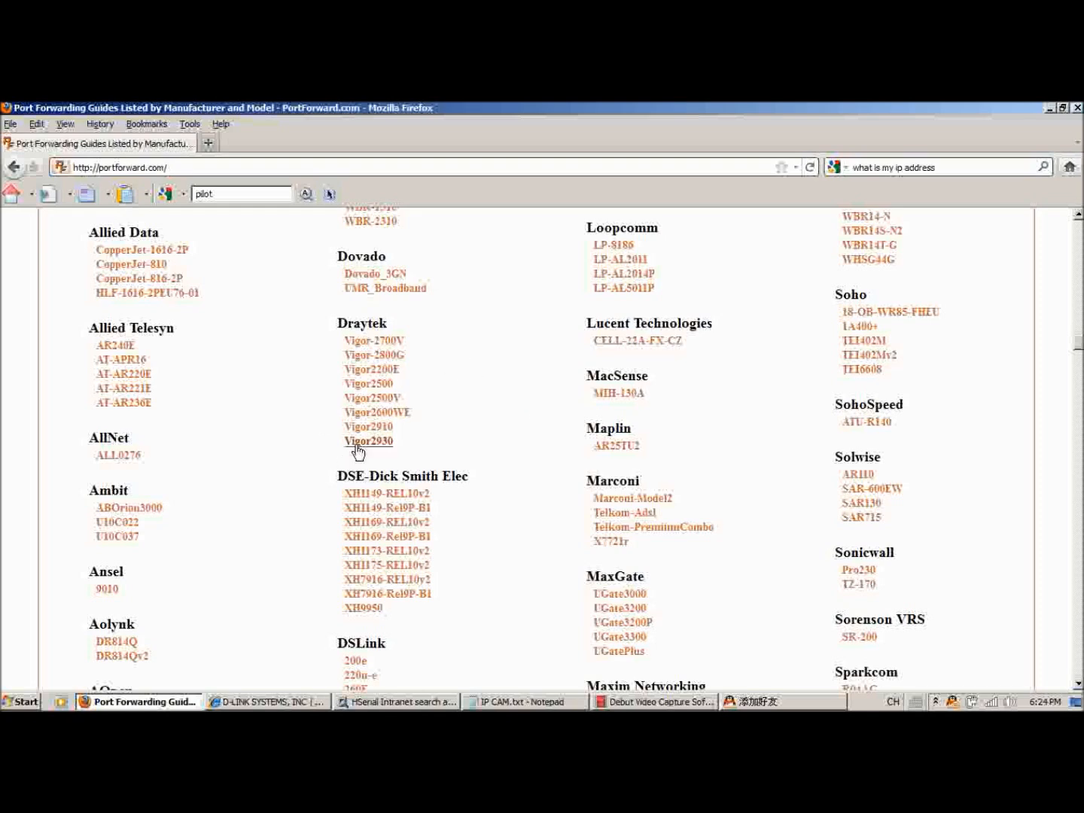
pyautogui.scroll(20, 481, 443)
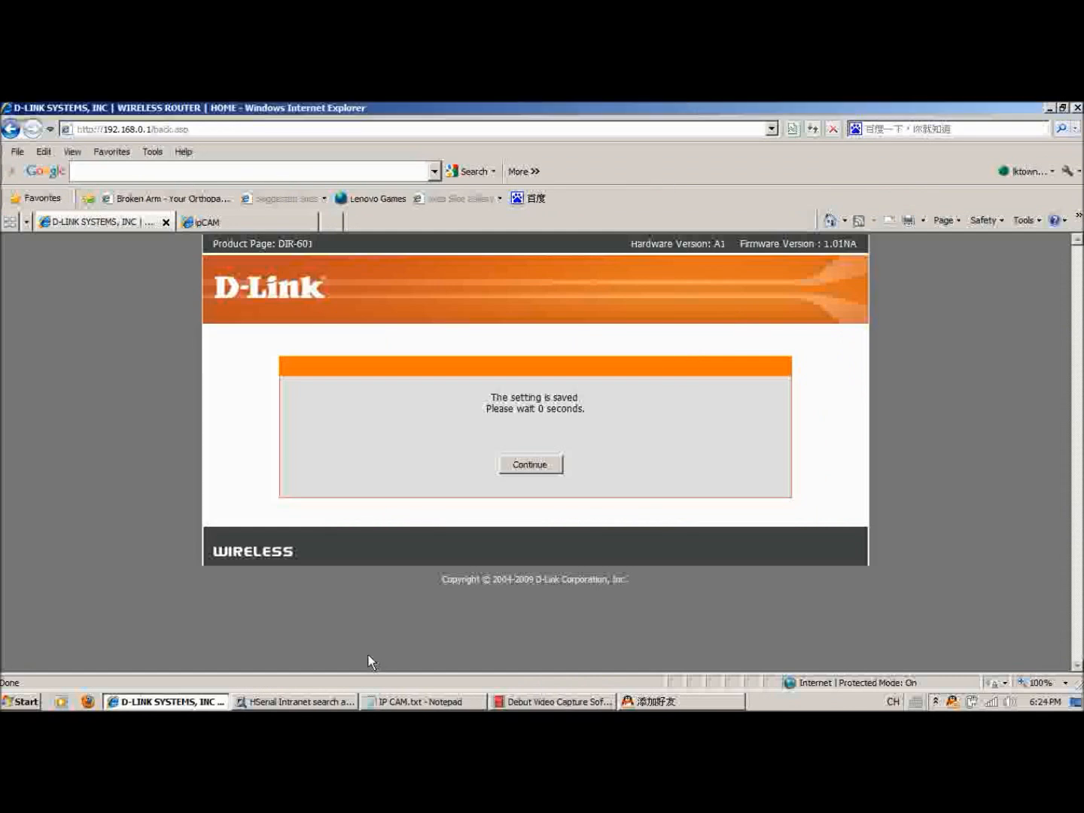
# Switch to the HSerial Intranet tool and enter admin as the account for watching and the password for watching.
pyautogui.click(302, 703)
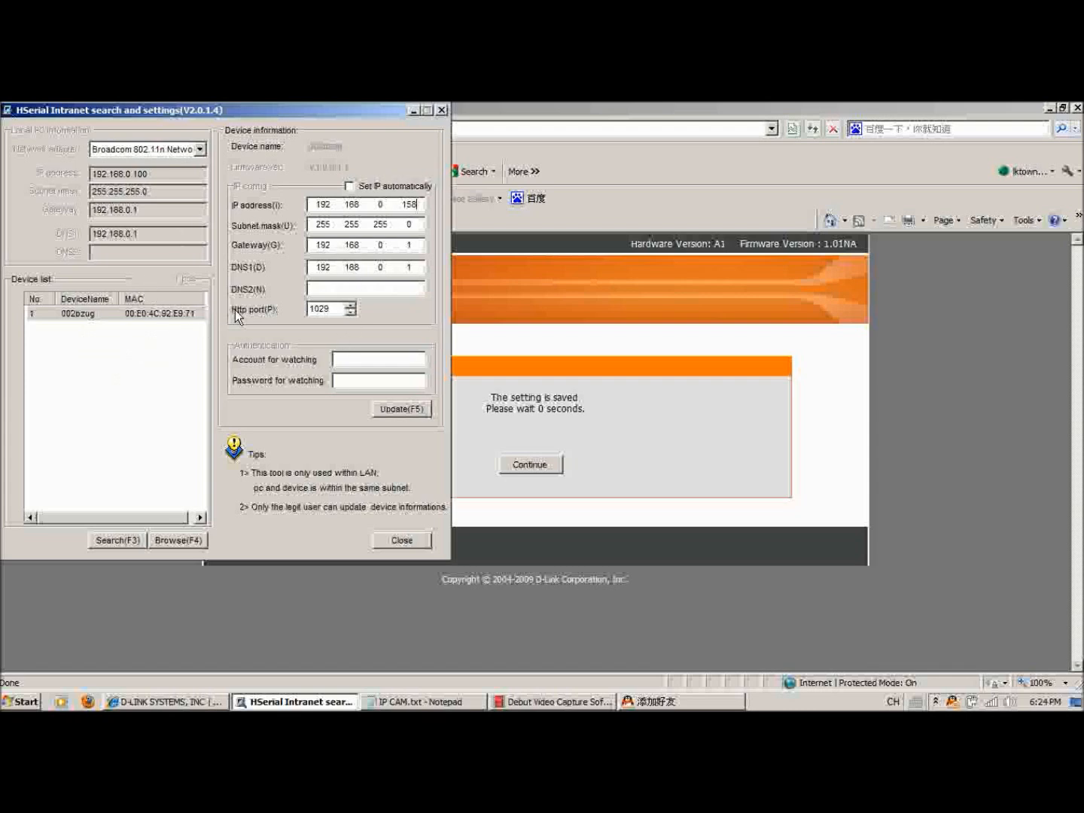
pyautogui.click(332, 310)
pyautogui.click(384, 359)
pyautogui.write('admin')
pyautogui.press('Tab')
pyautogui.write('1234')
# Update the selected camera with the device information, confirm the update and close the HSerial tool.
pyautogui.click(398, 410)
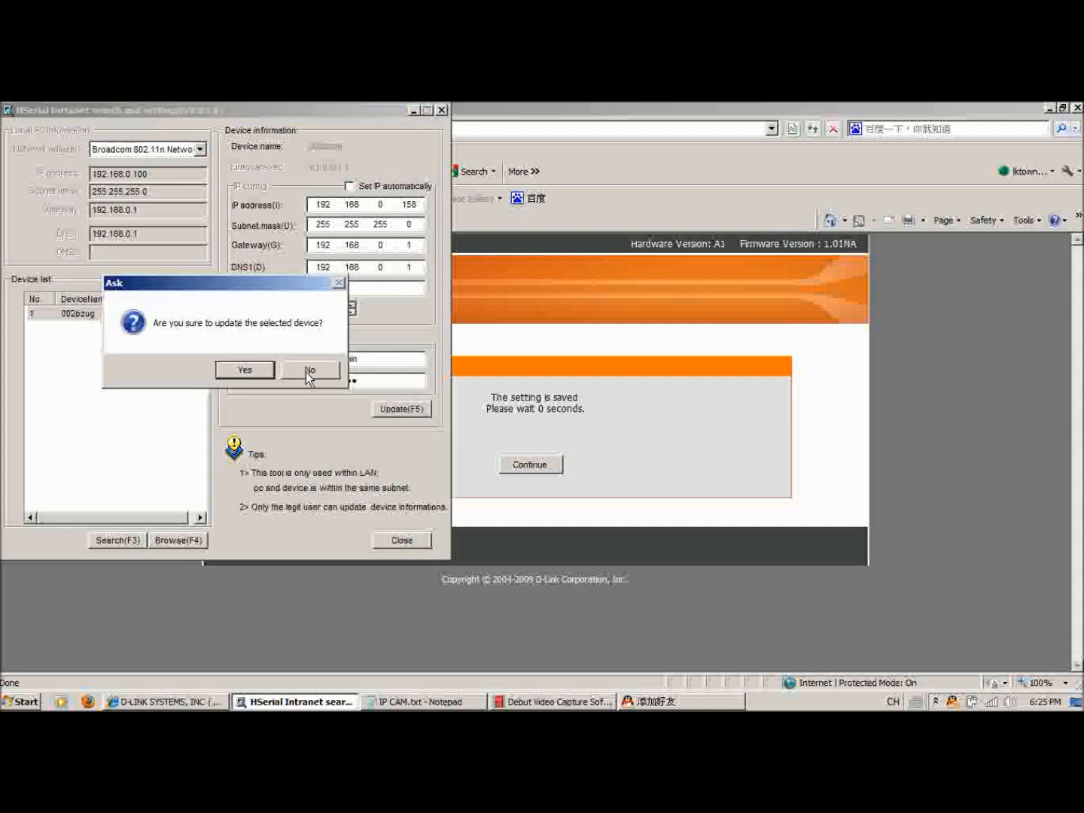
pyautogui.click(246, 371)
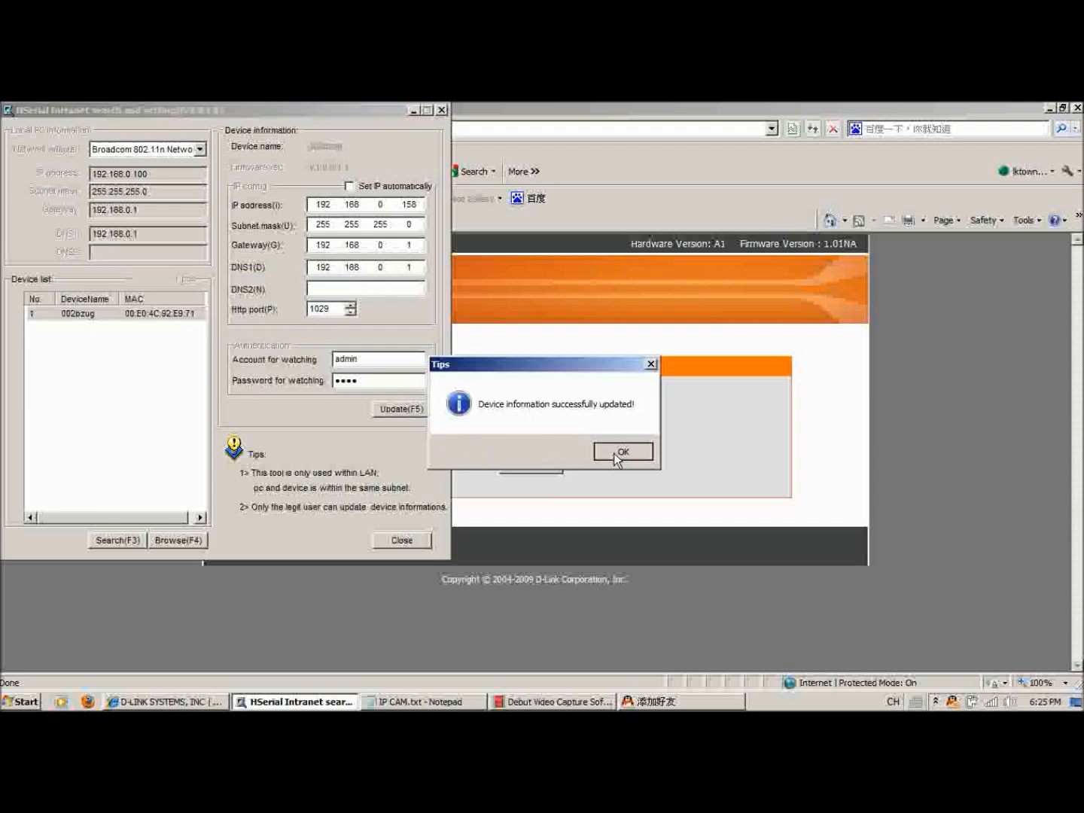
pyautogui.click(621, 450)
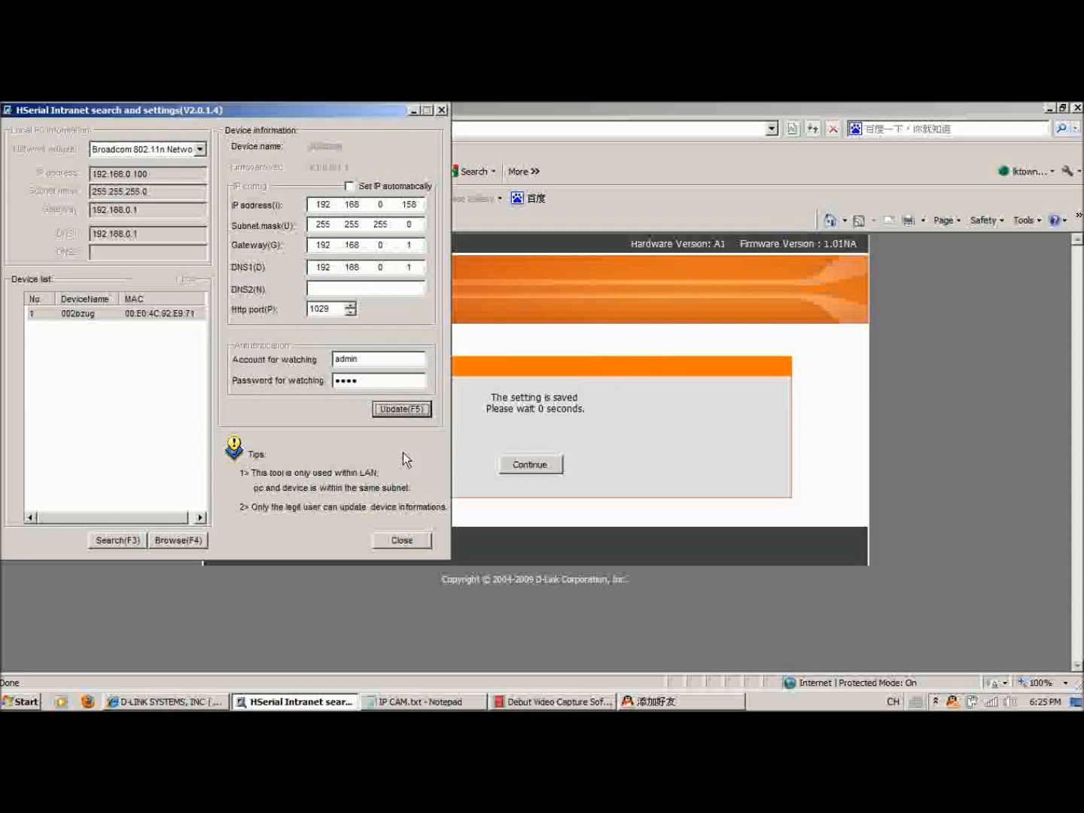
pyautogui.click(414, 545)
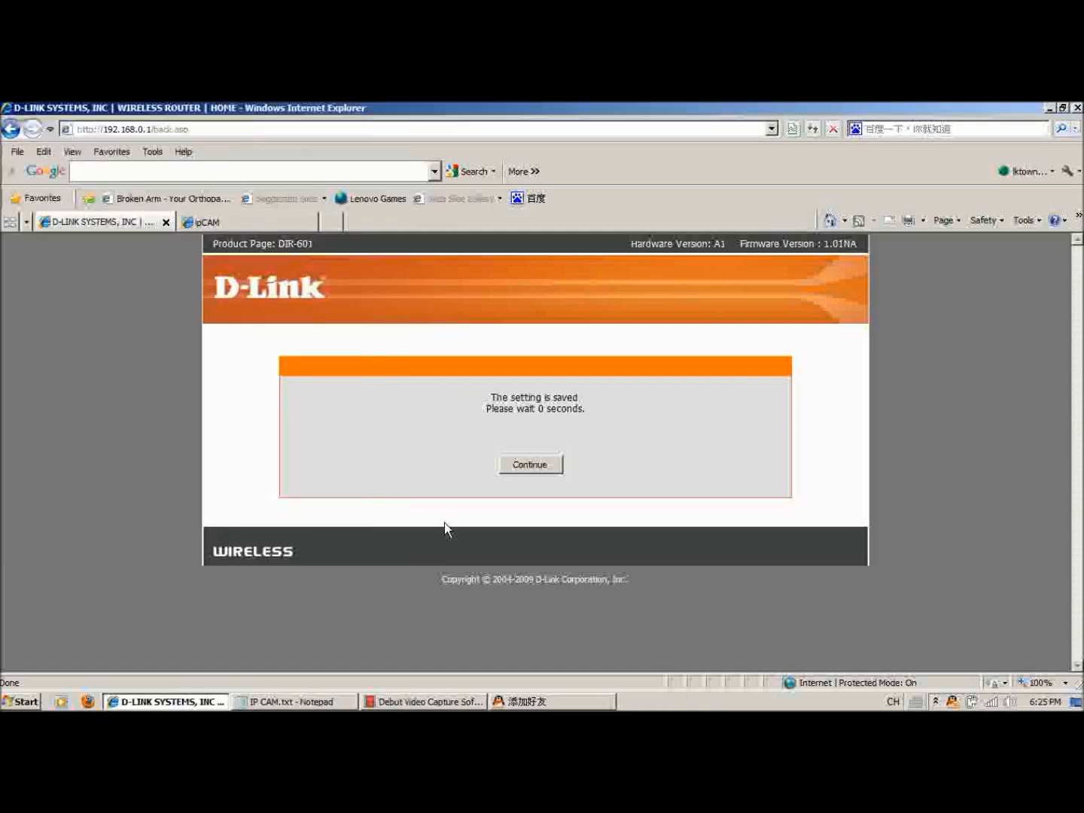
pyautogui.click(280, 223)
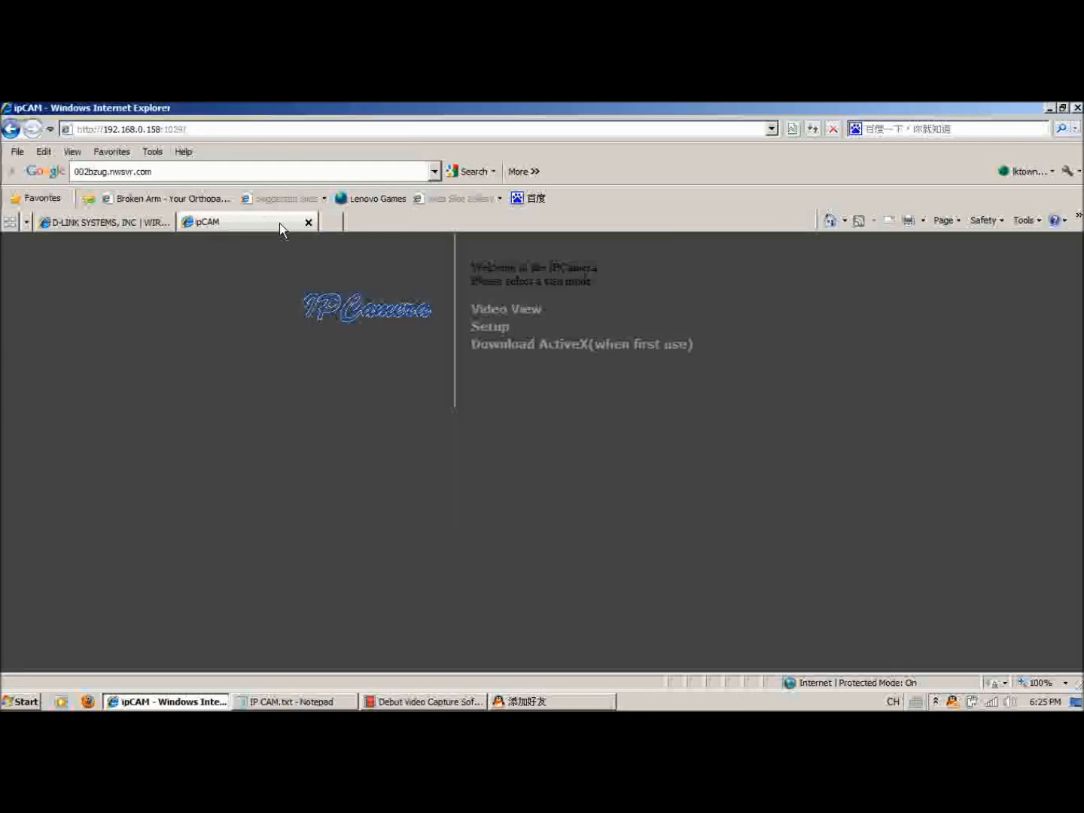
pyautogui.click(249, 126)
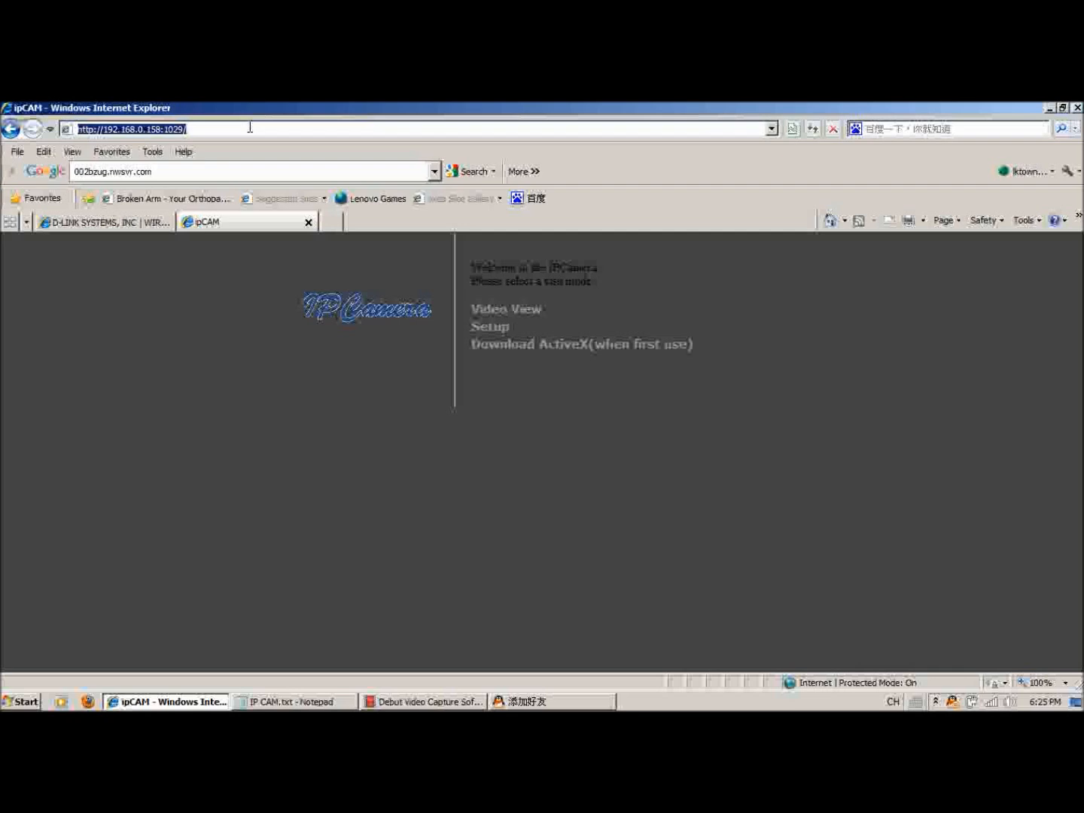
pyautogui.click(250, 127)
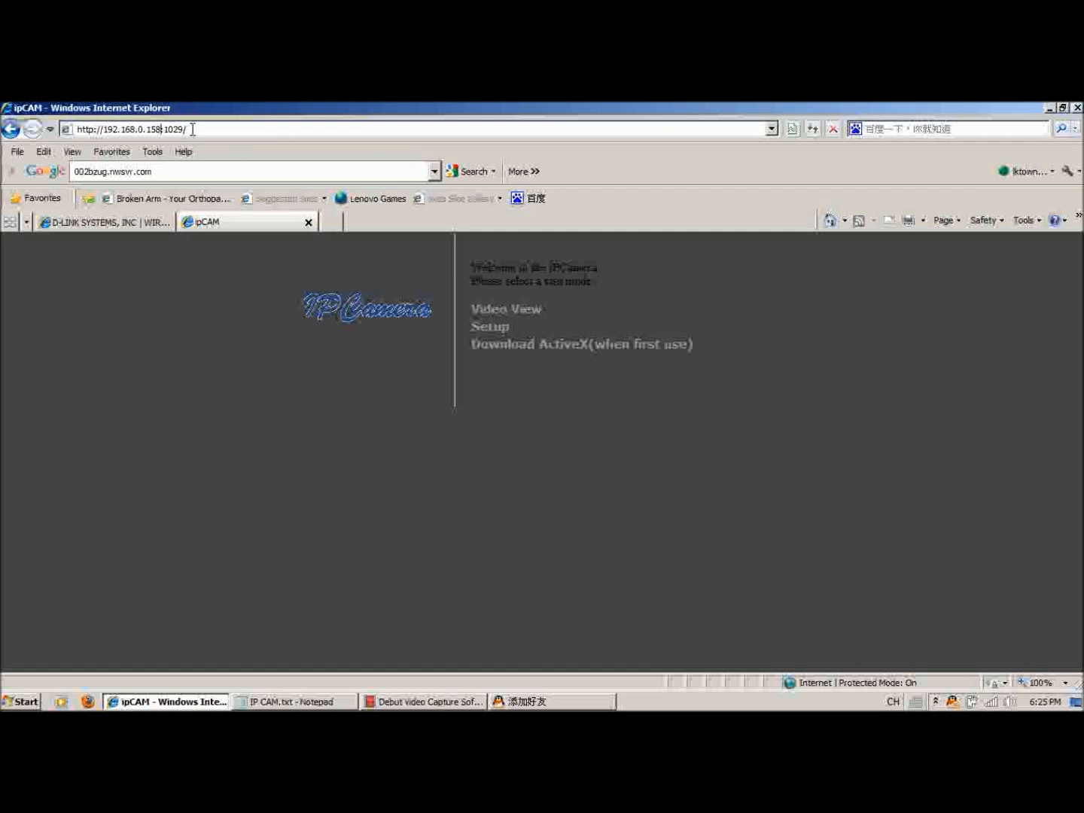
pyautogui.press('BackSpace')
pyautogui.press('Return')
pyautogui.click(499, 310)
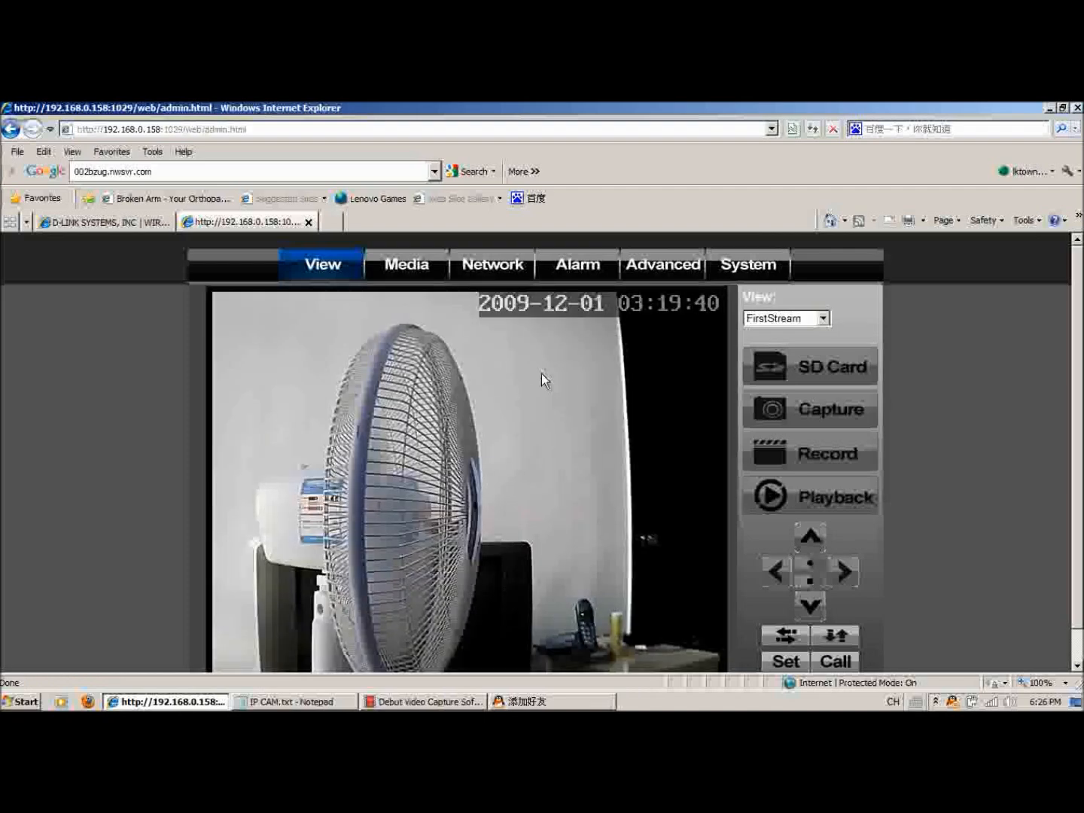
pyautogui.scroll(-1, 542, 374)
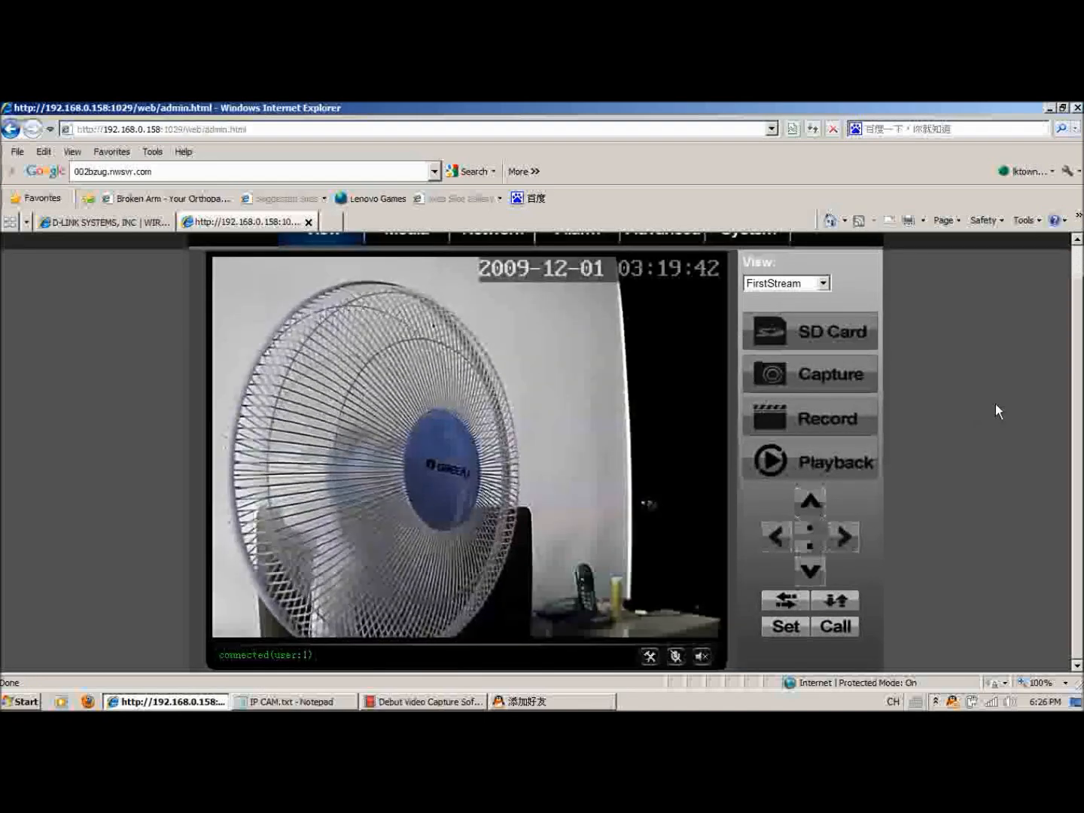
pyautogui.scroll(1, 983, 426)
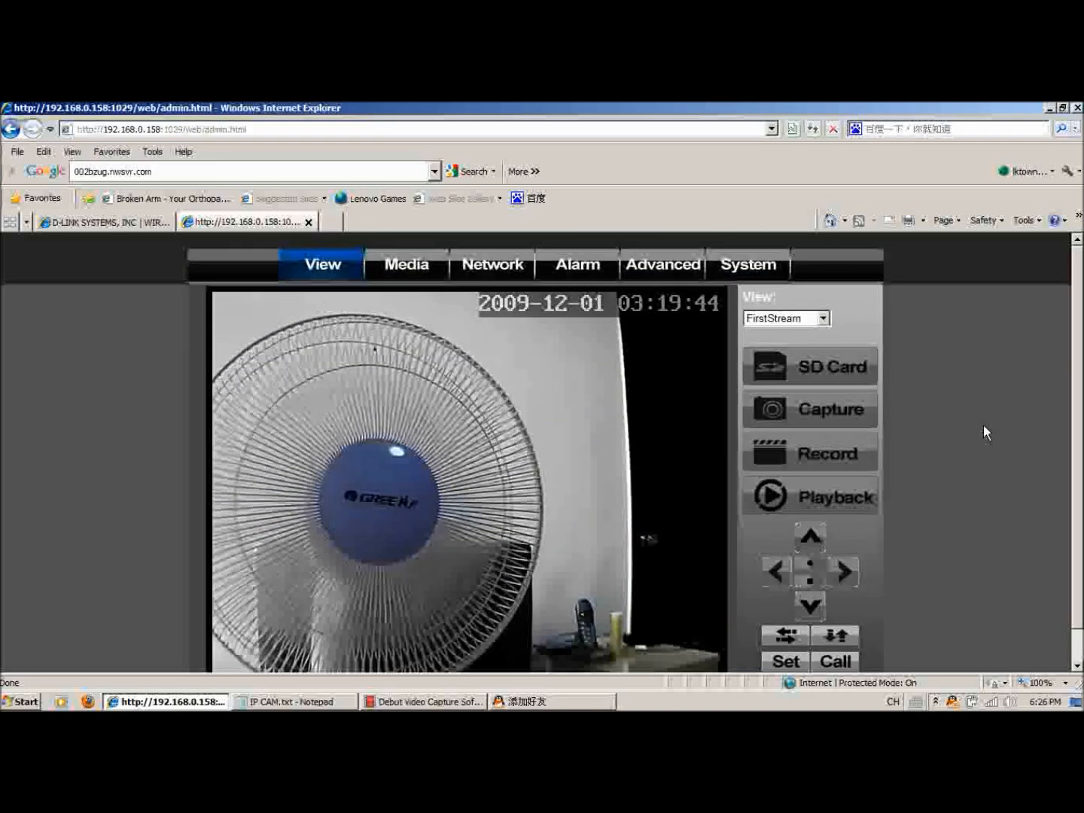
# Copy the SubDomain 002bzug.nwsvr.com from the camera's RemoteAccess network settings and load it in a new browser tab.
pyautogui.click(503, 273)
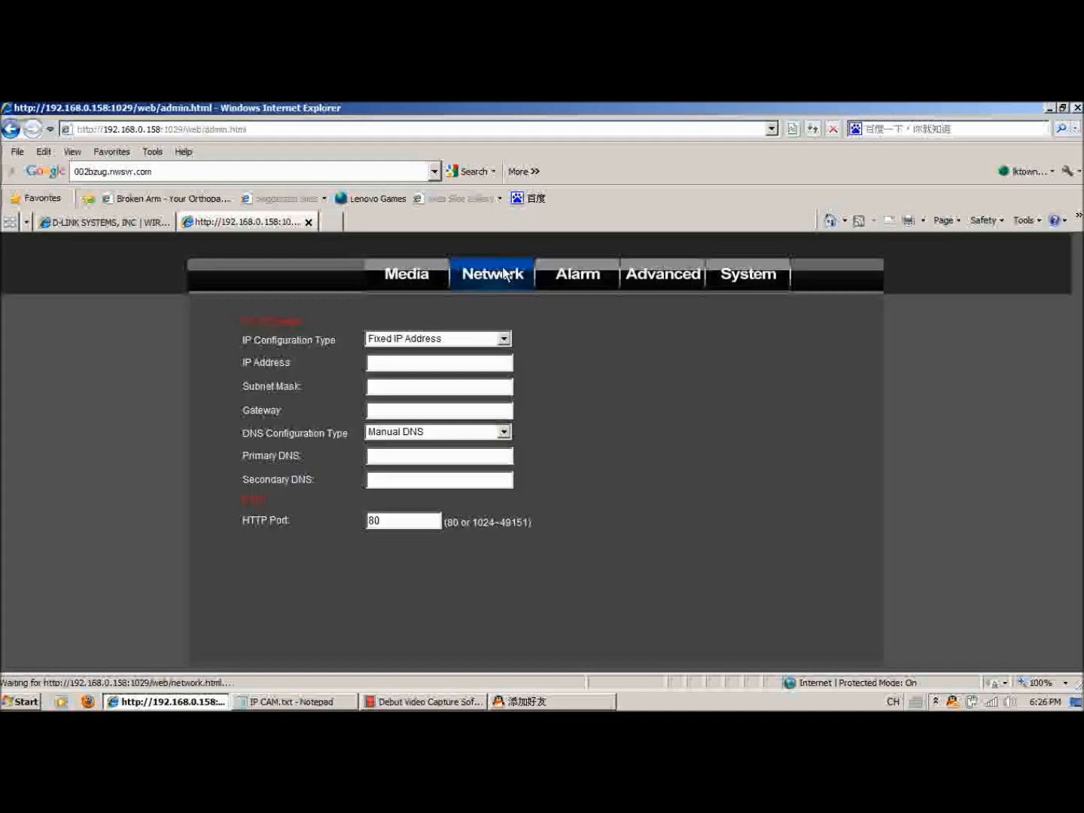
pyautogui.click(804, 419)
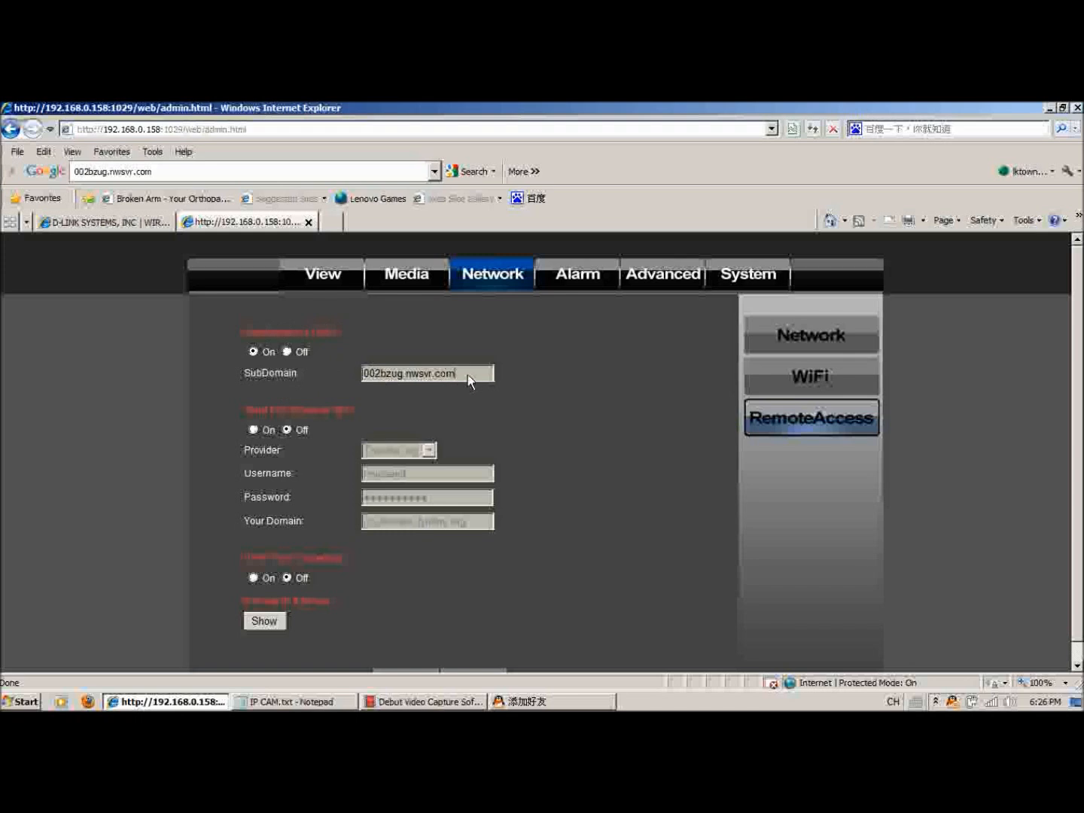
pyautogui.moveTo(471, 375); pyautogui.dragTo(364, 379)
pyautogui.hotkey('ctrl', 'c')
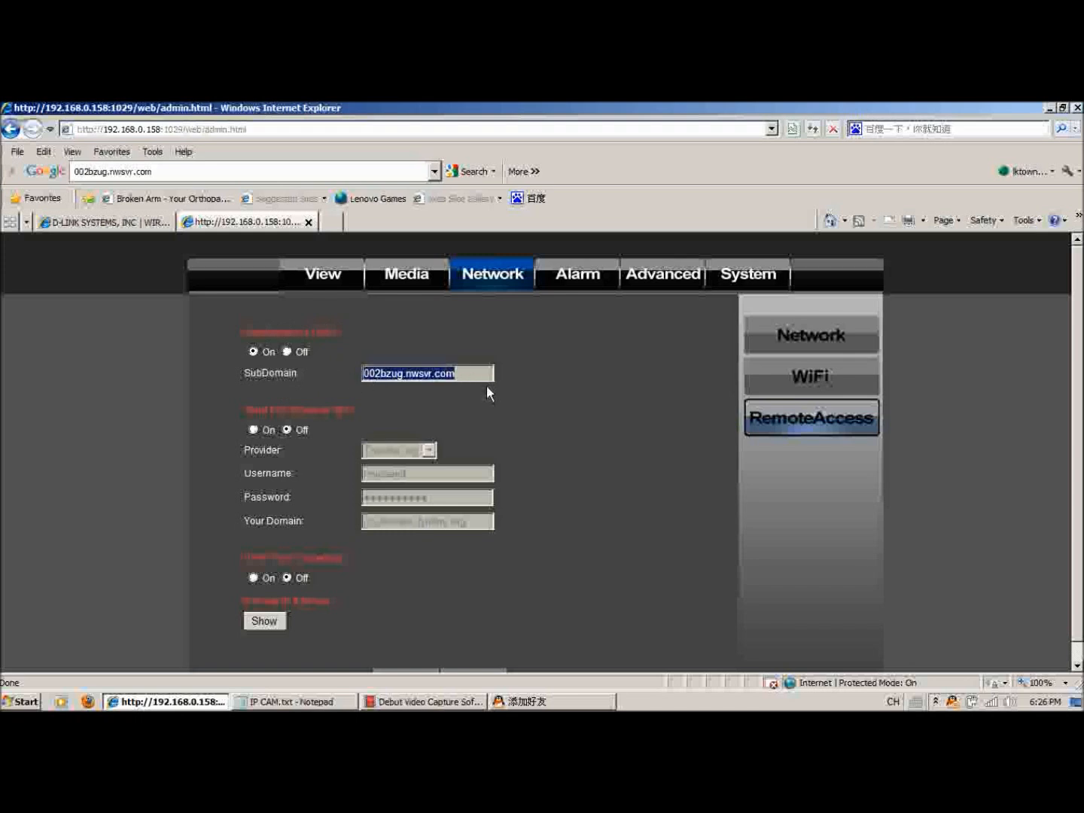
pyautogui.click(333, 221)
pyautogui.hotkey('ctrl', 'v')
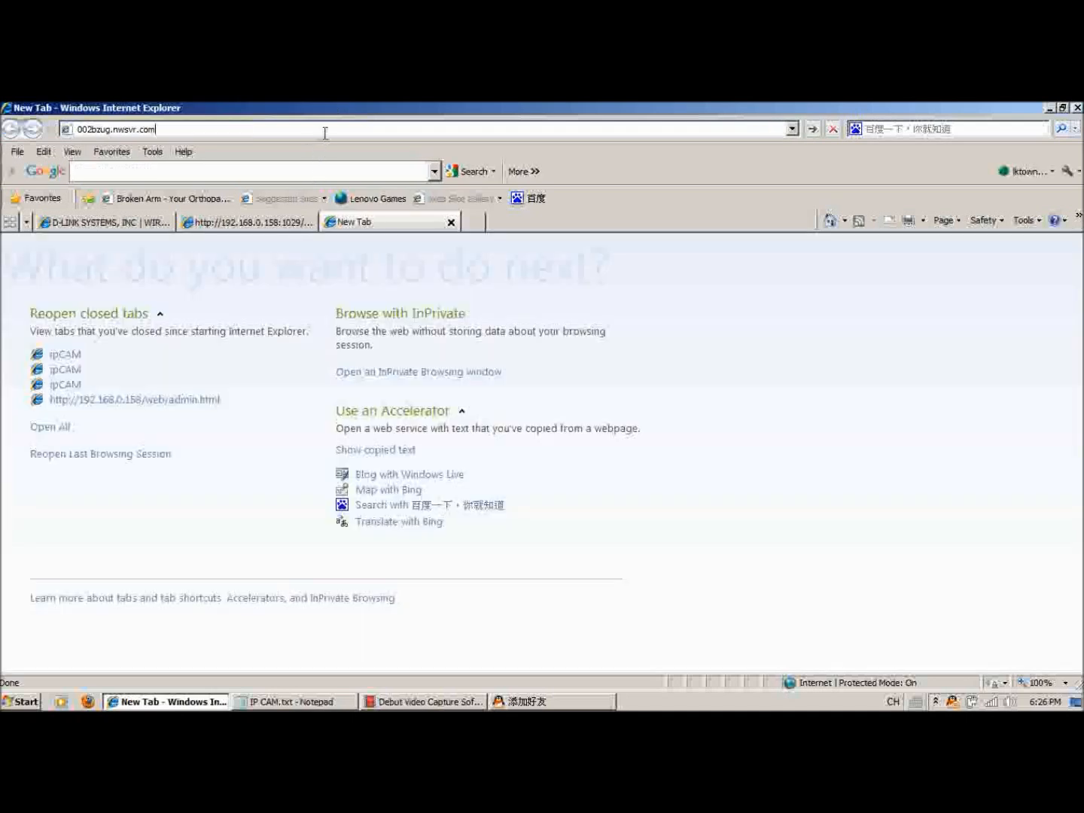
pyautogui.press('Return')
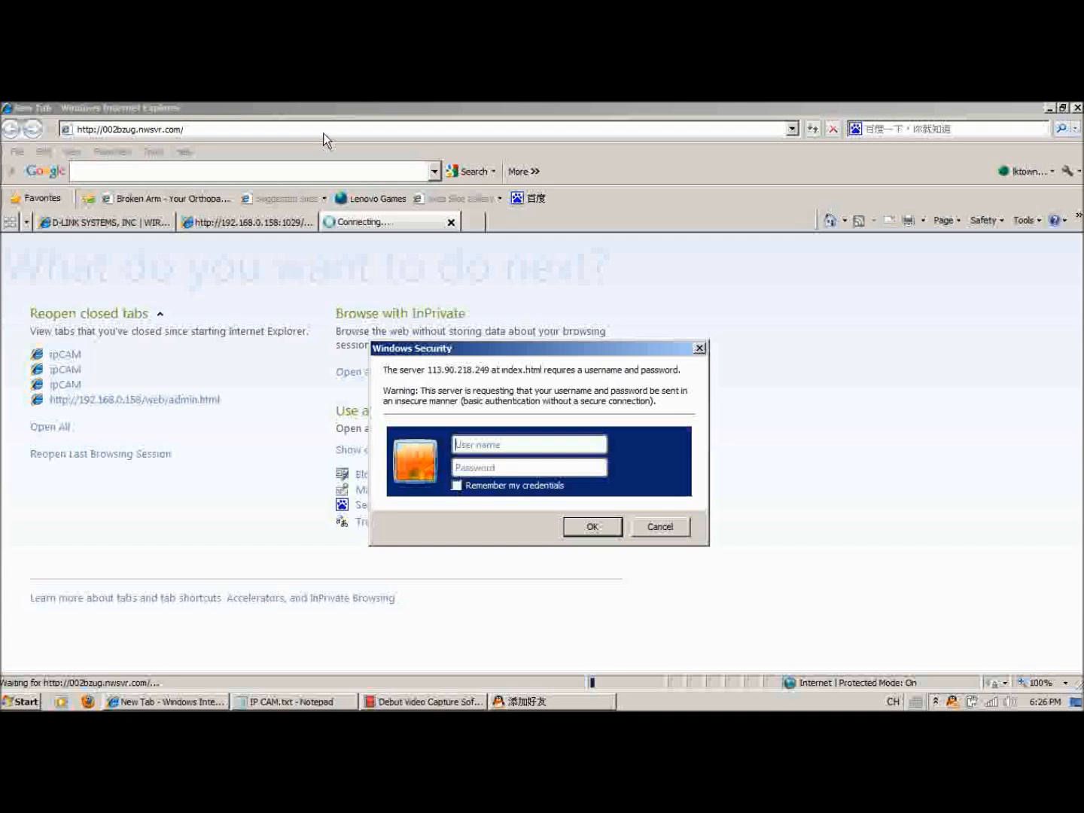
# Sign in to the camera's remote page with the user name admin and the account password.
pyautogui.write('admin')
pyautogui.press('Tab')
pyautogui.write('admi')
pyautogui.click(594, 527)
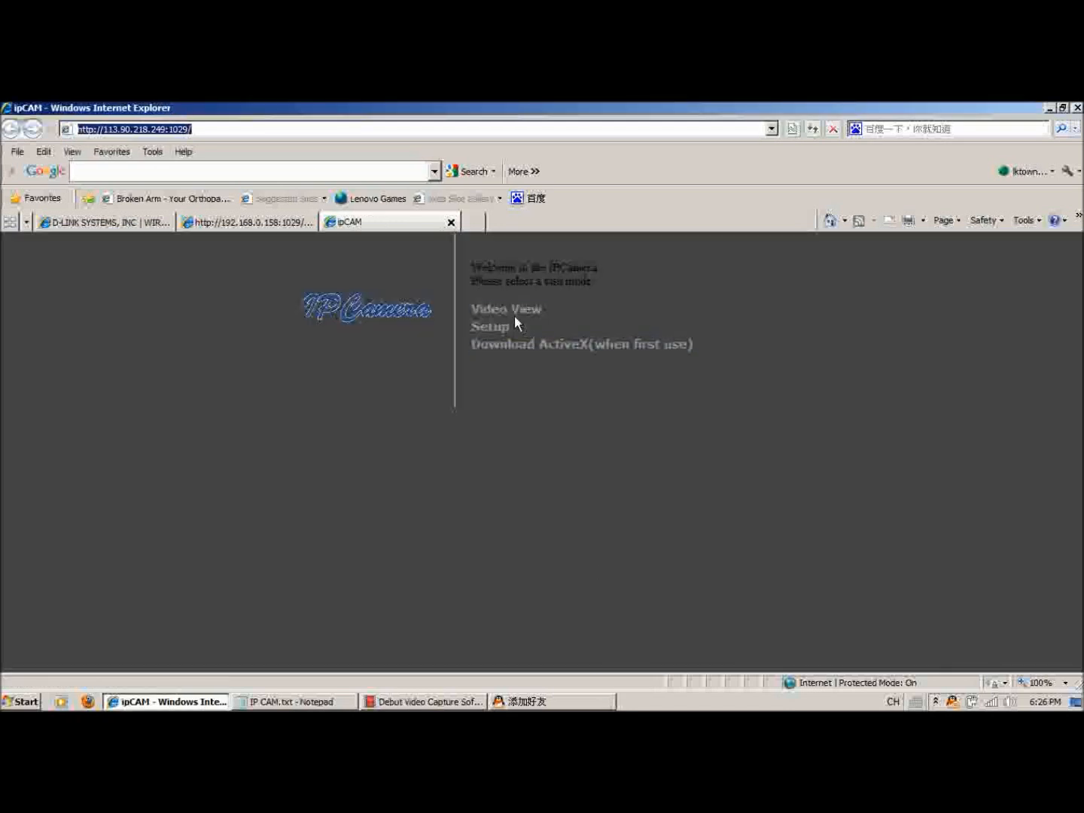